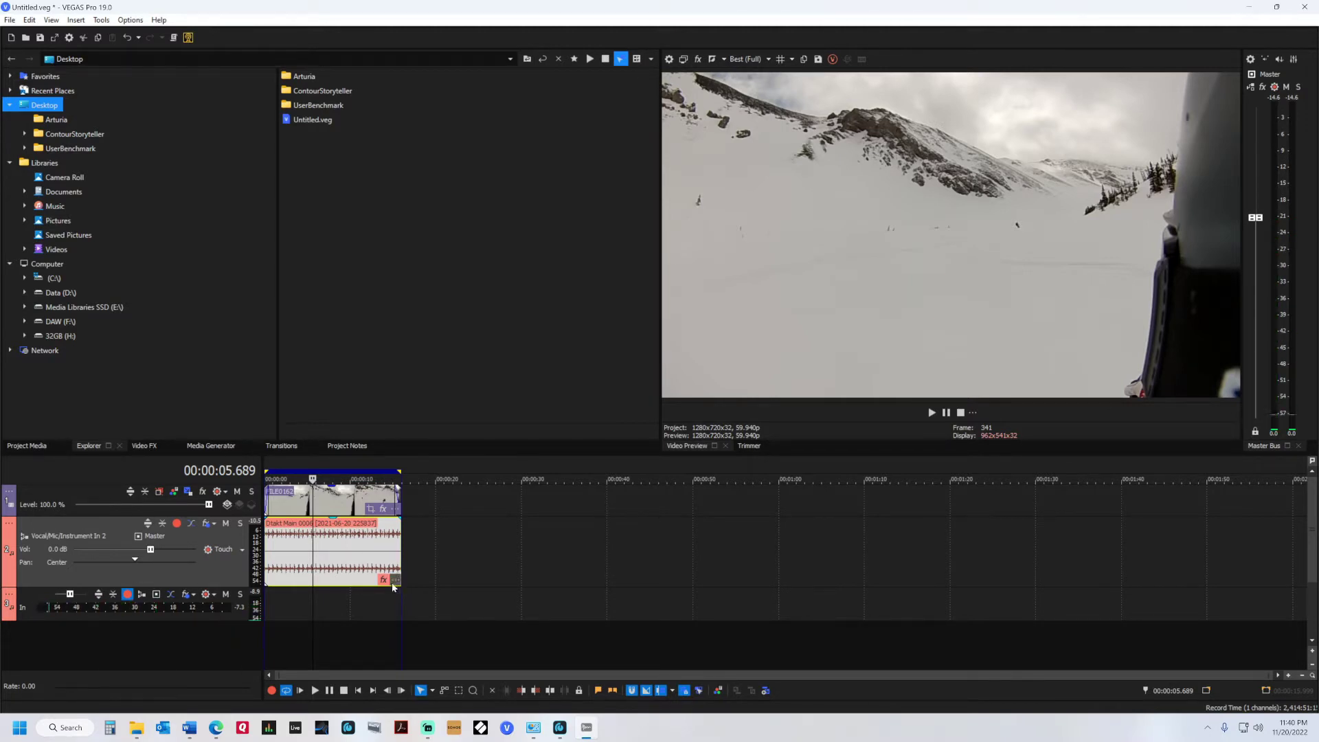
# Place the playhead near the start of the ski clip and play the timeline
pyautogui.click(281, 508)
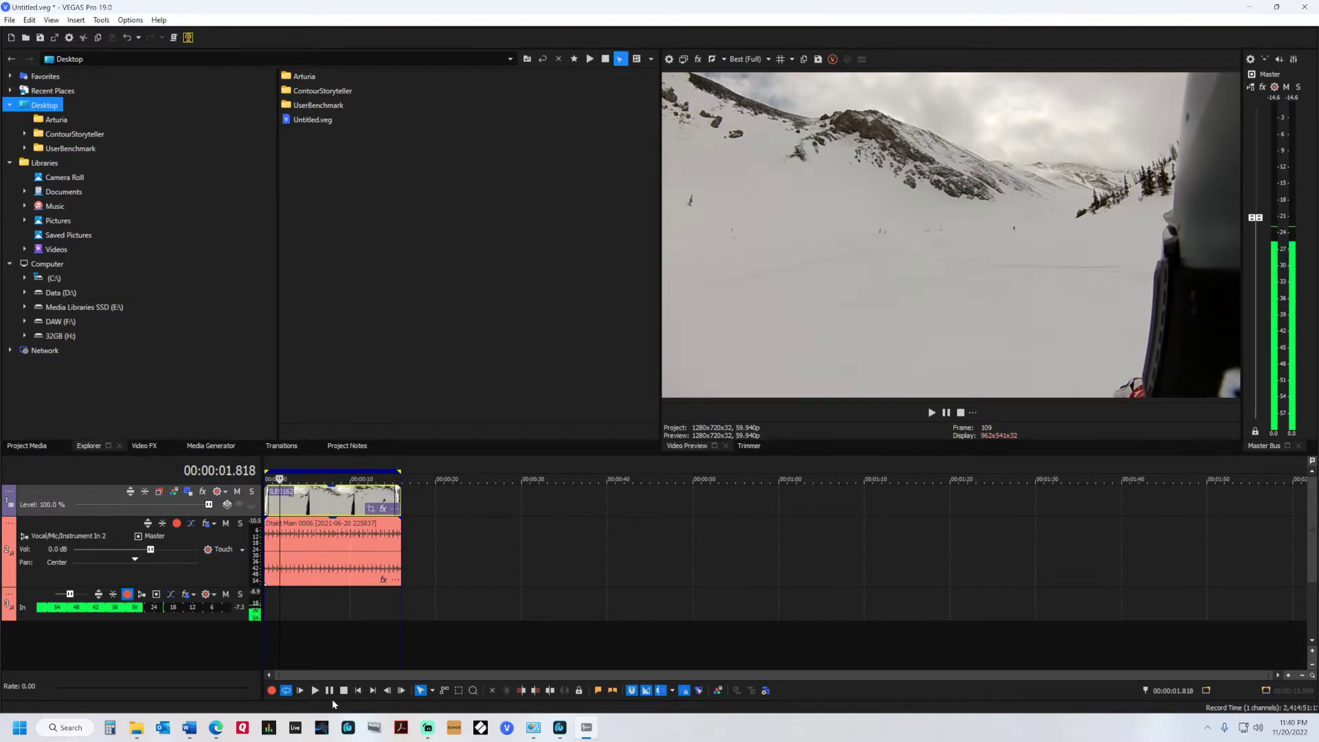
pyautogui.click(315, 689)
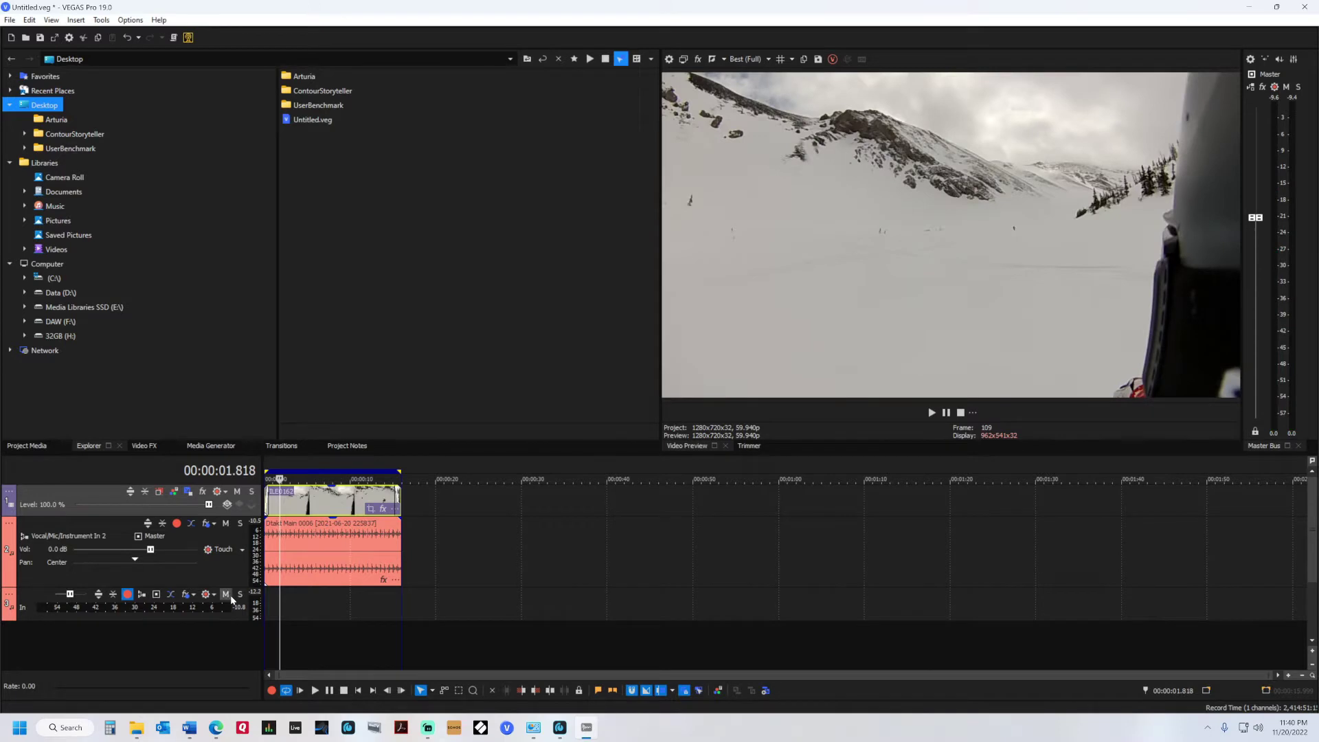
pyautogui.click(316, 691)
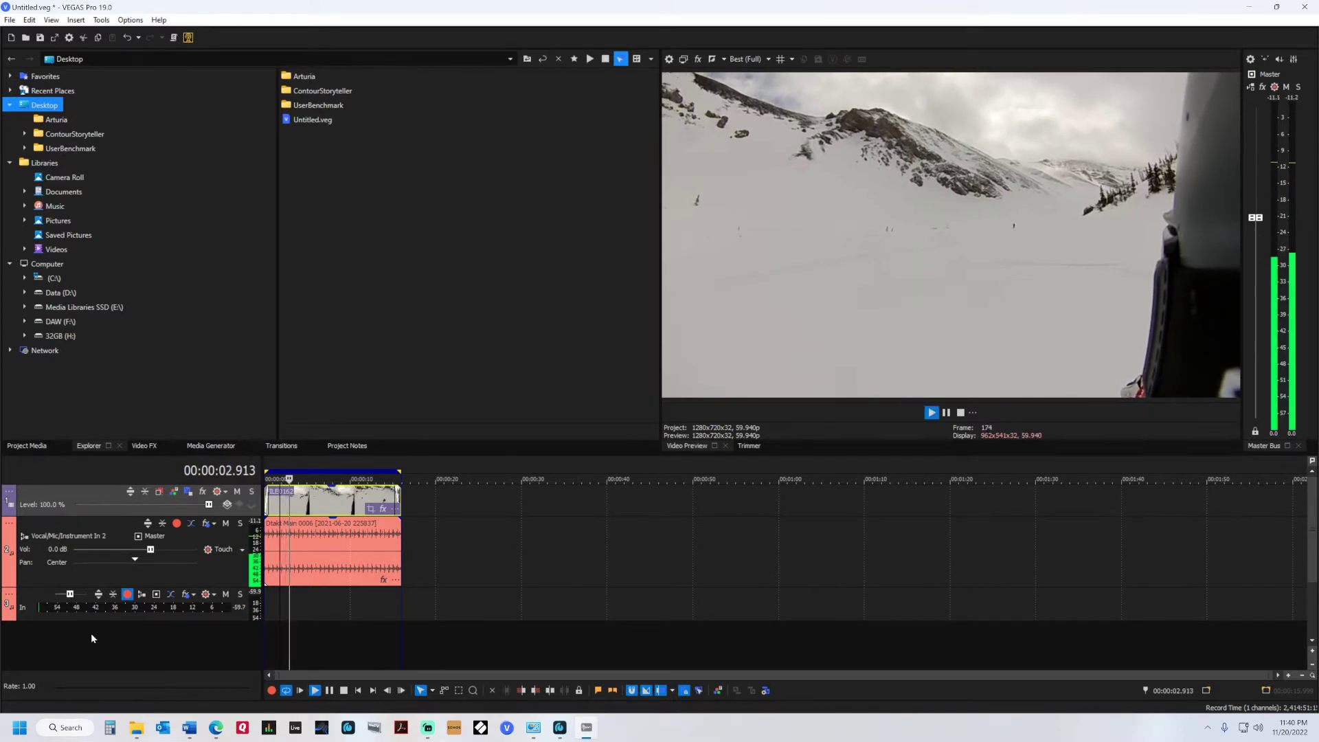
# Add the Waves AR TG Mastering Stereo plug-in to audio track 2's effect chain
pyautogui.click(205, 523)
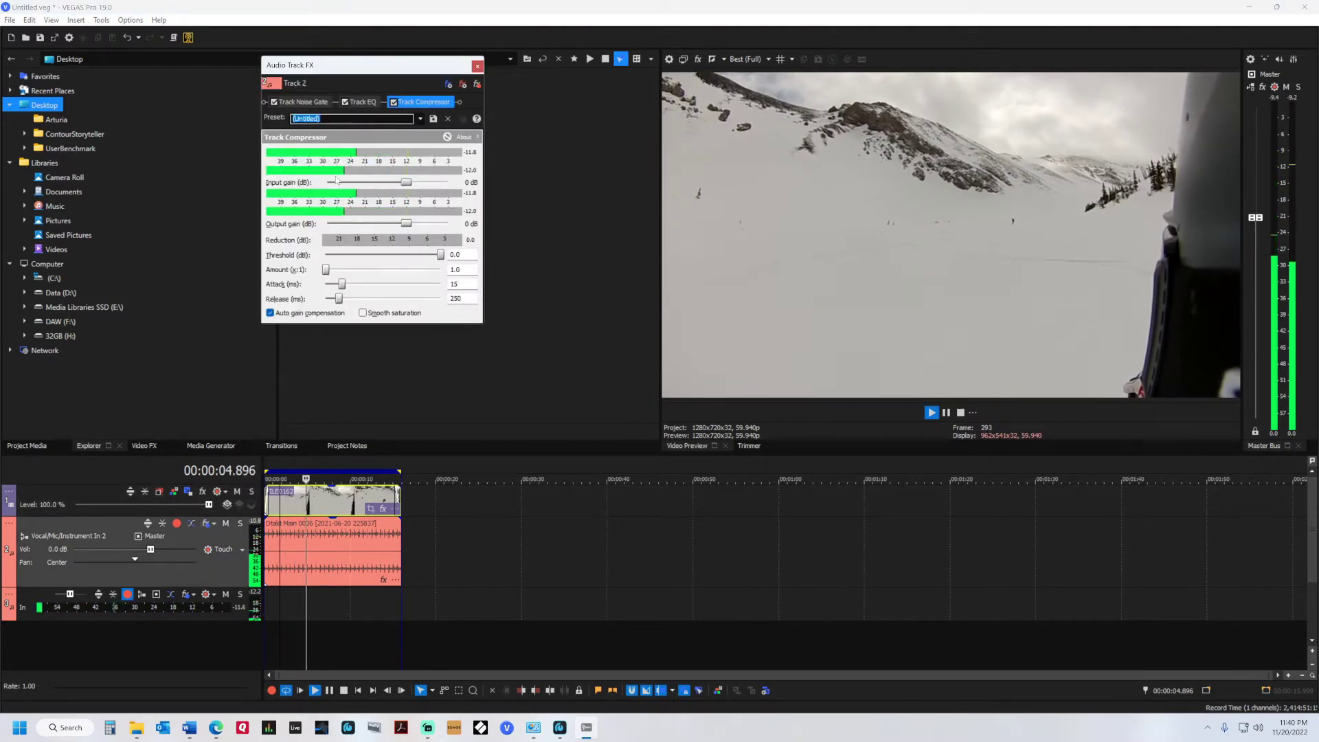
pyautogui.click(448, 84)
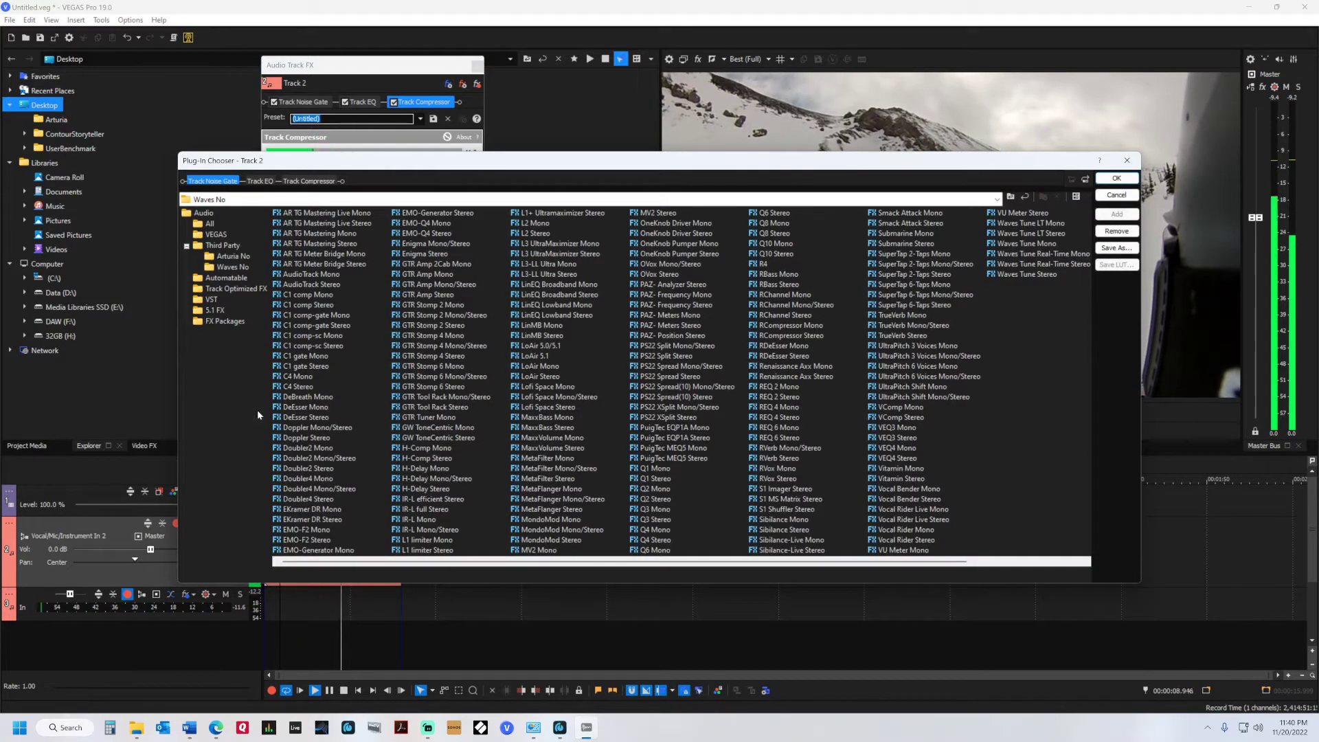
pyautogui.click(310, 244)
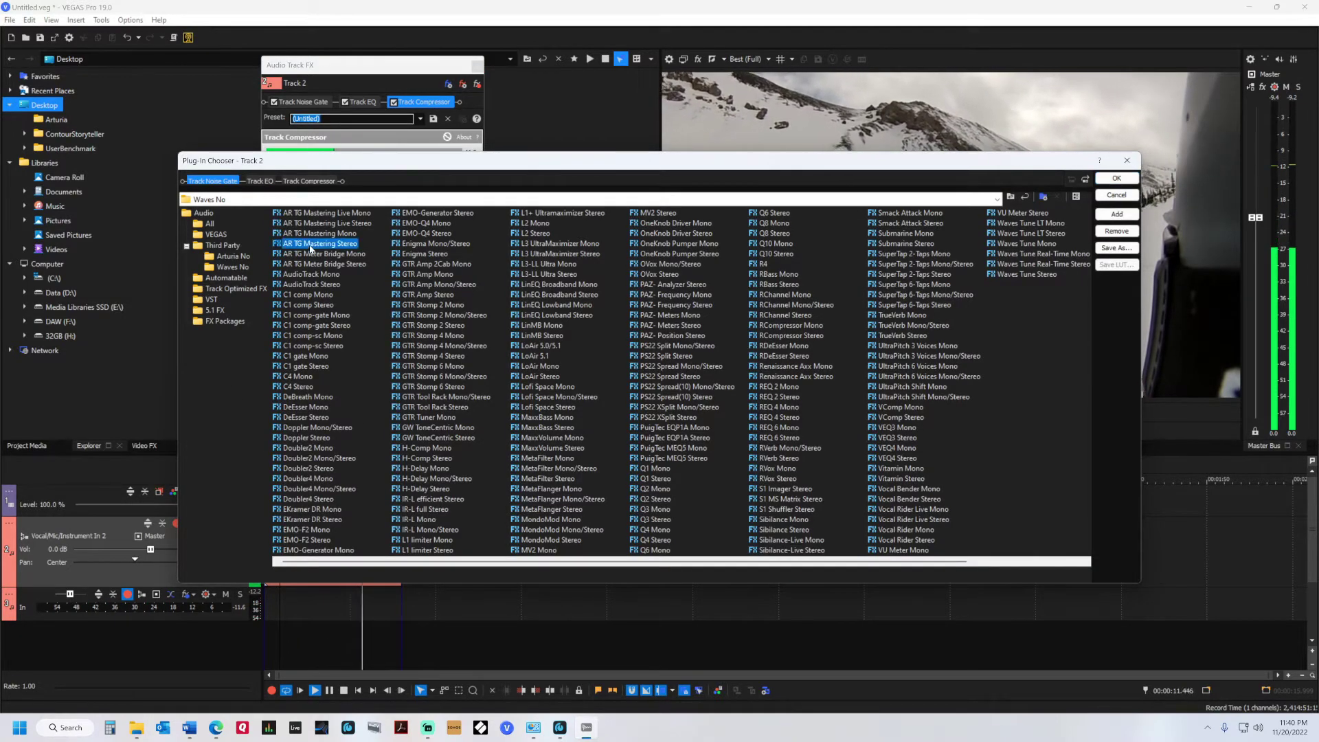
pyautogui.click(1118, 180)
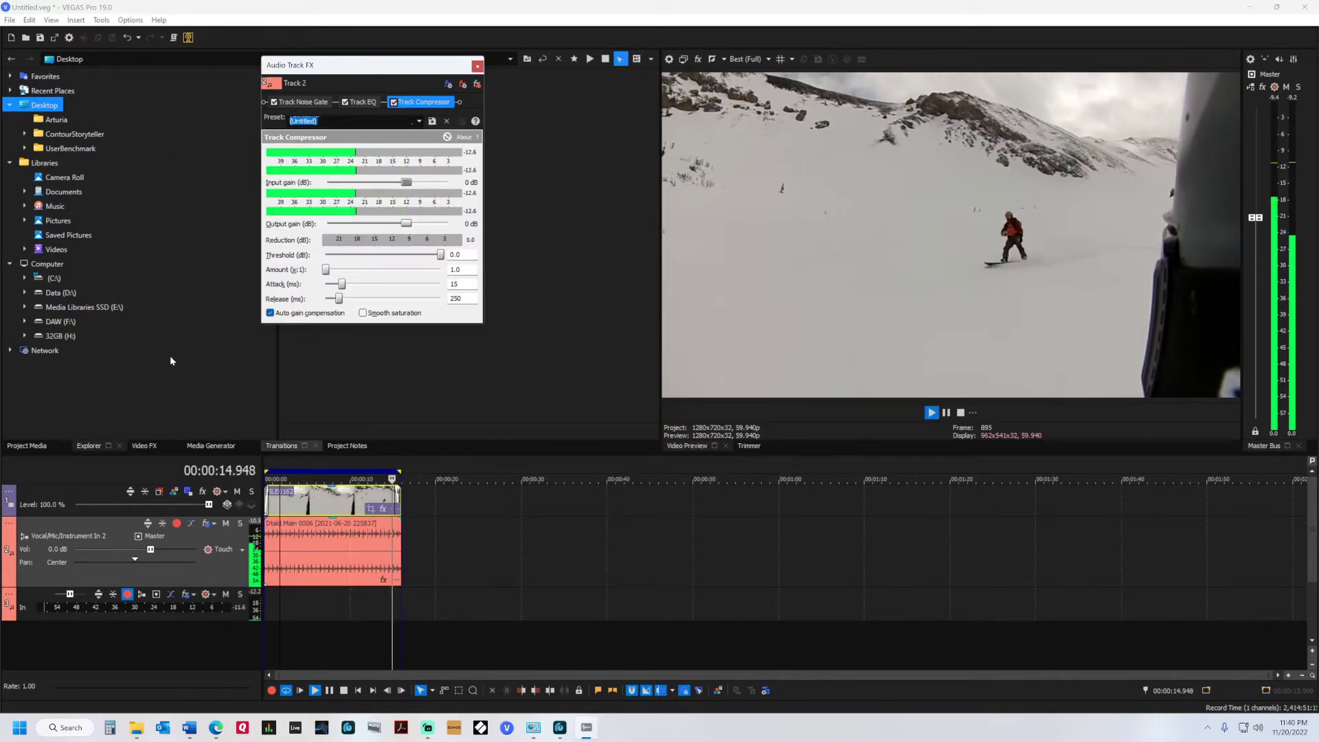
pyautogui.click(434, 103)
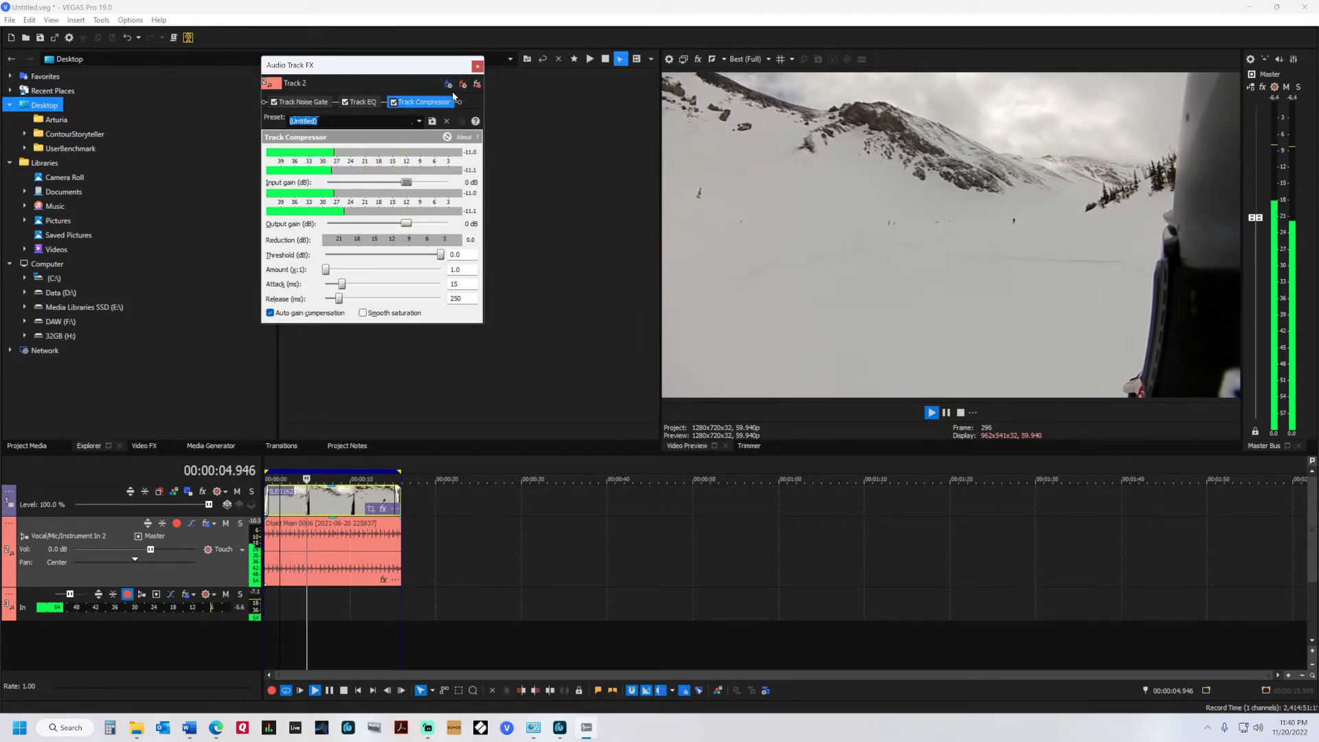
pyautogui.click(448, 84)
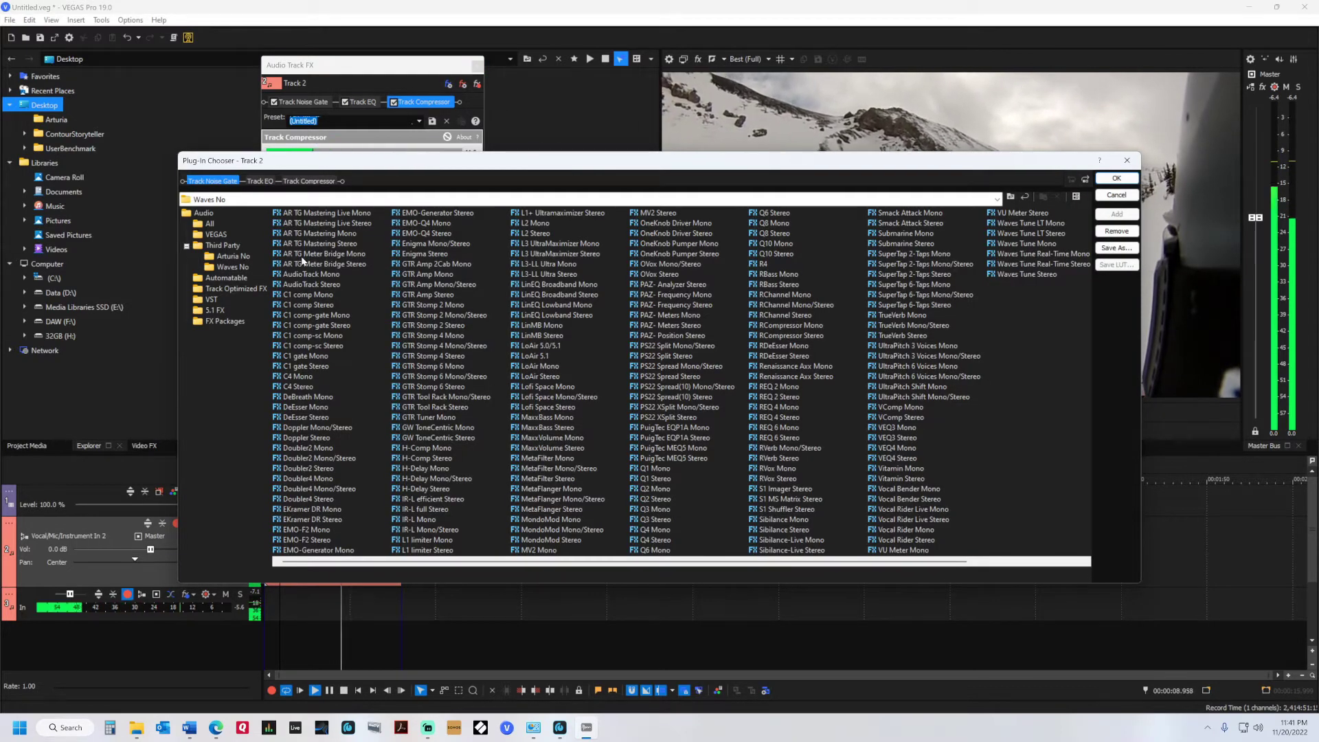
pyautogui.doubleClick(312, 244)
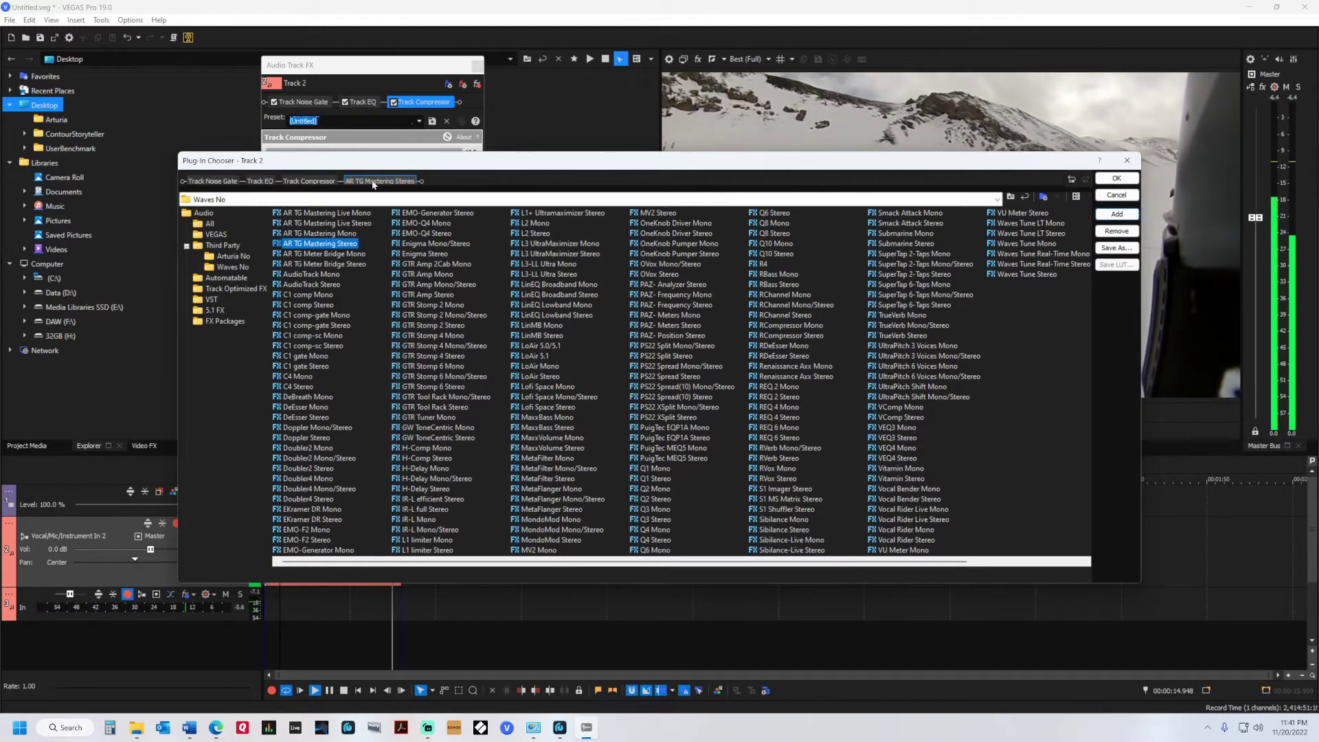
pyautogui.click(1114, 179)
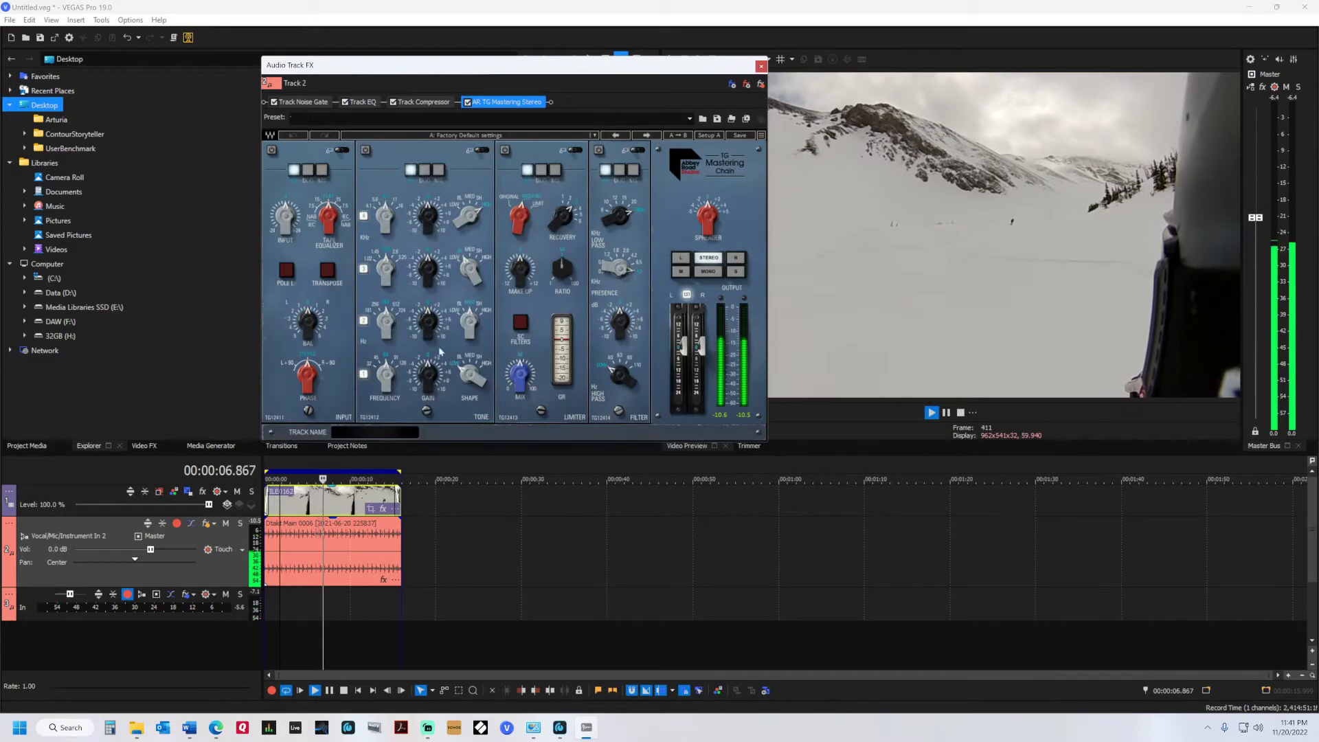
# Adjust the limiter's make-up knob and the tone section's frequency and shape knobs in the TG Mastering Chain during playback
pyautogui.moveTo(520, 268)
pyautogui.mouseDown()
pyautogui.moveTo(520, 305)
pyautogui.moveTo(520, 269)
pyautogui.mouseUp()
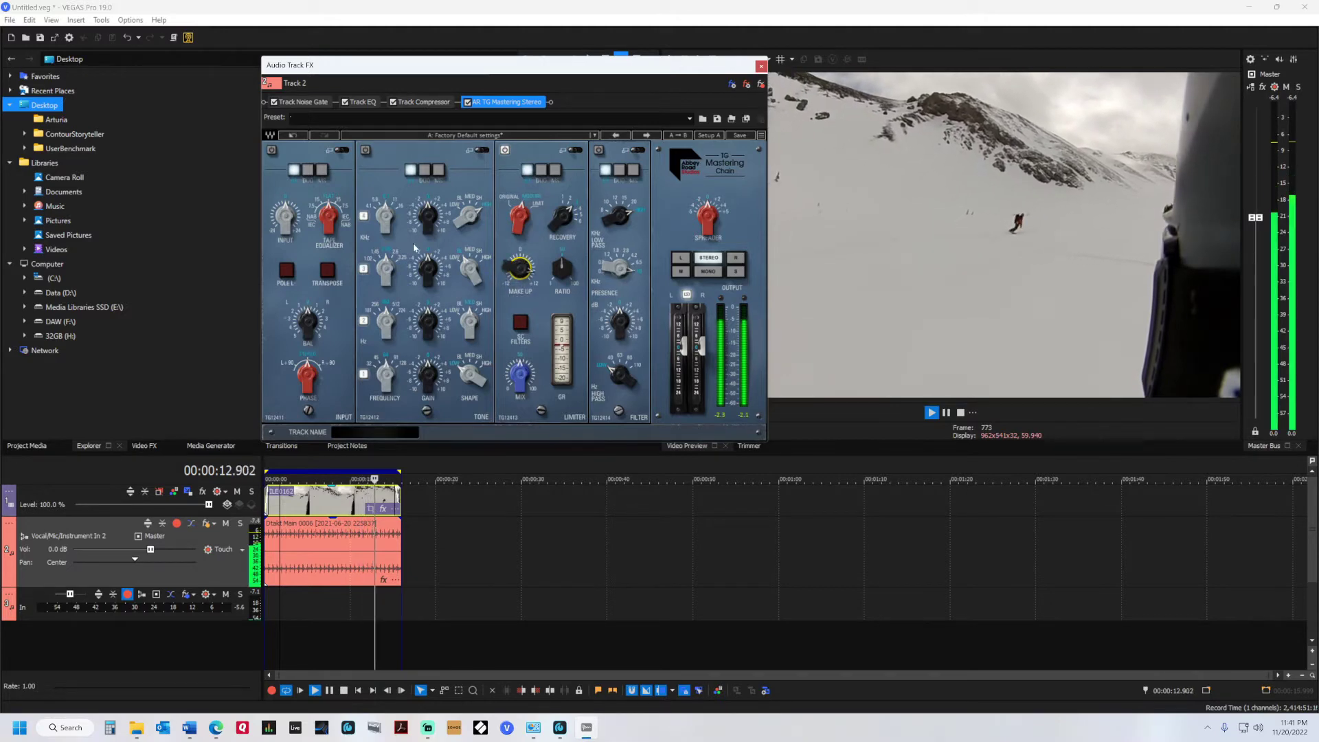
pyautogui.moveTo(520, 268); pyautogui.dragTo(520, 297)
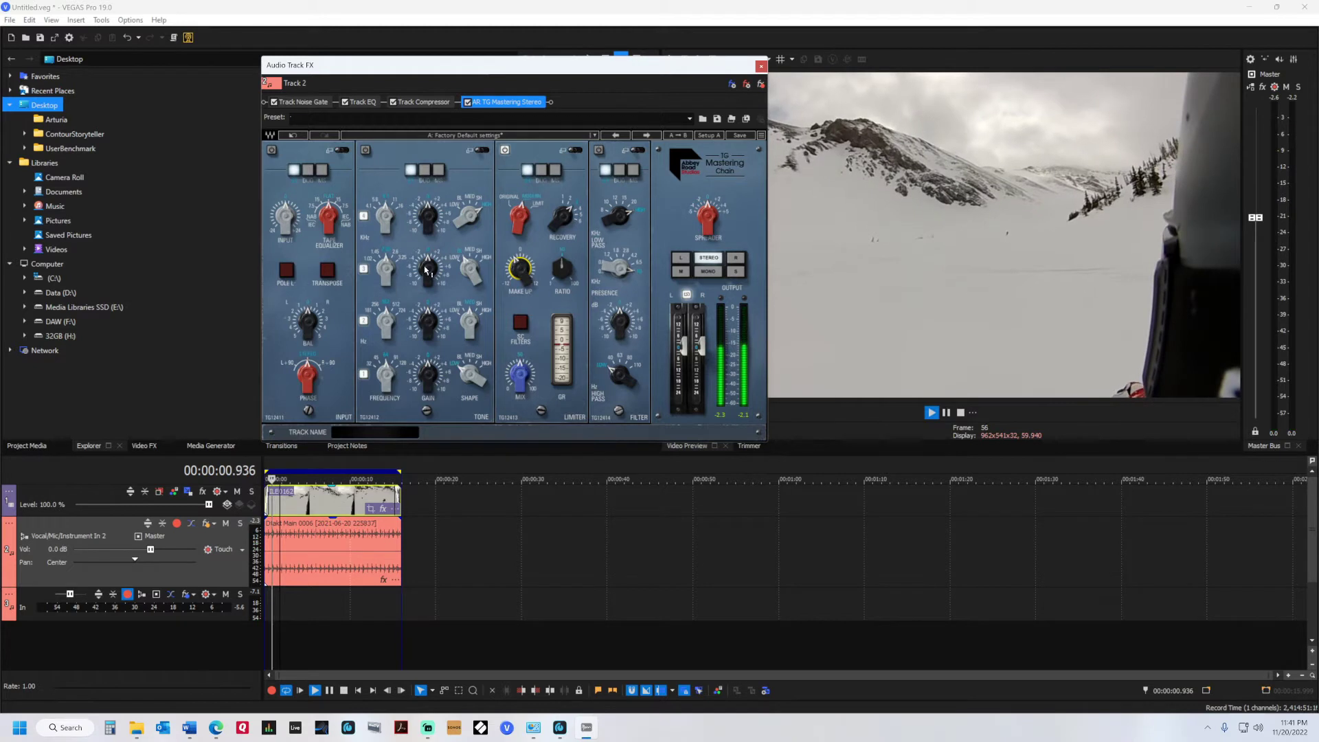
pyautogui.moveTo(426, 270)
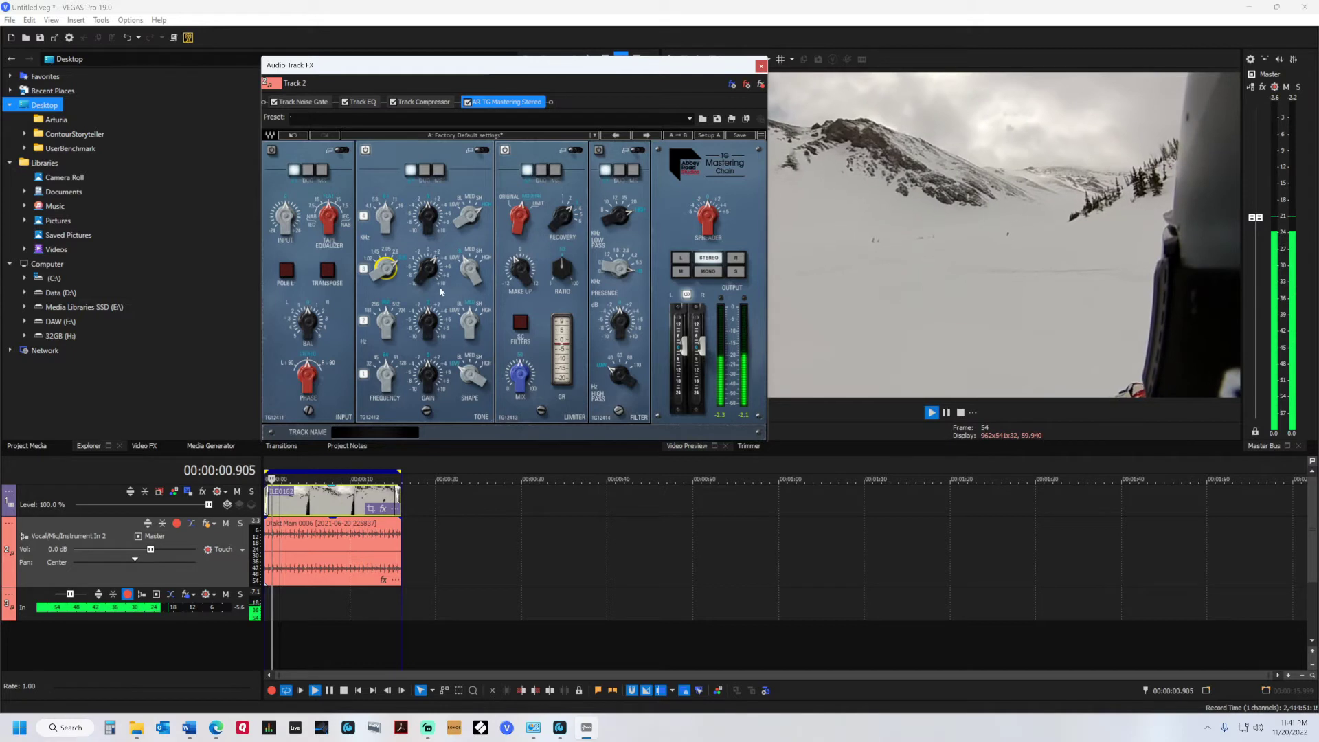
pyautogui.moveTo(469, 327); pyautogui.dragTo(474, 306)
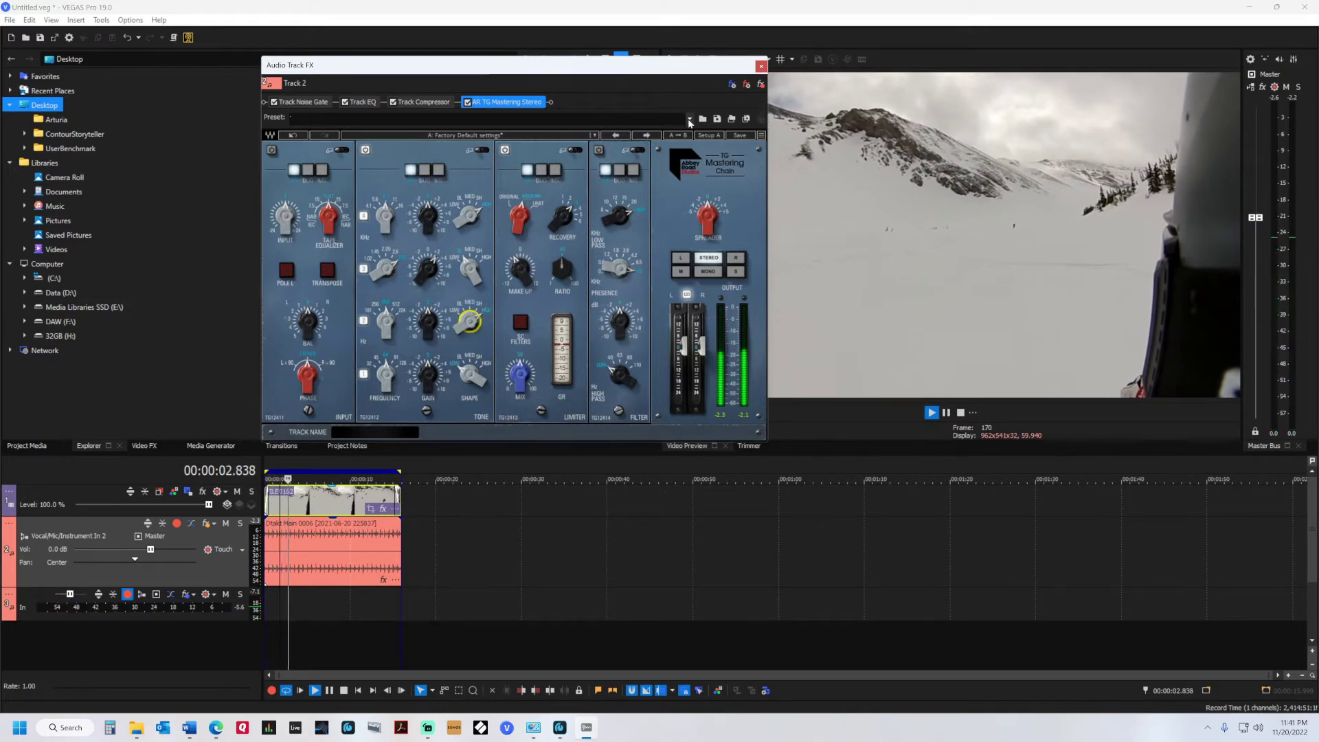
# Close and reopen track 2's effect chain, and adjust a tone frequency knob and the input balance in the TG Mastering Chain
pyautogui.click(761, 66)
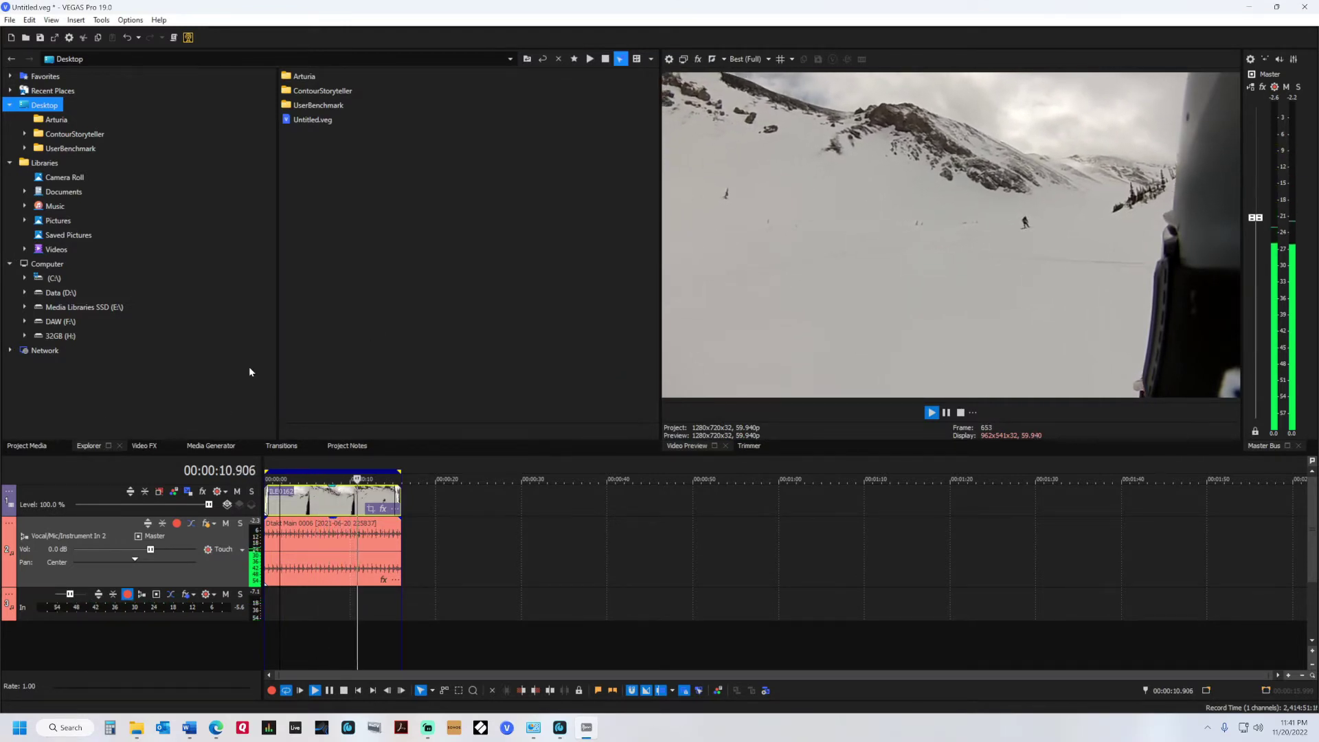
pyautogui.click(206, 523)
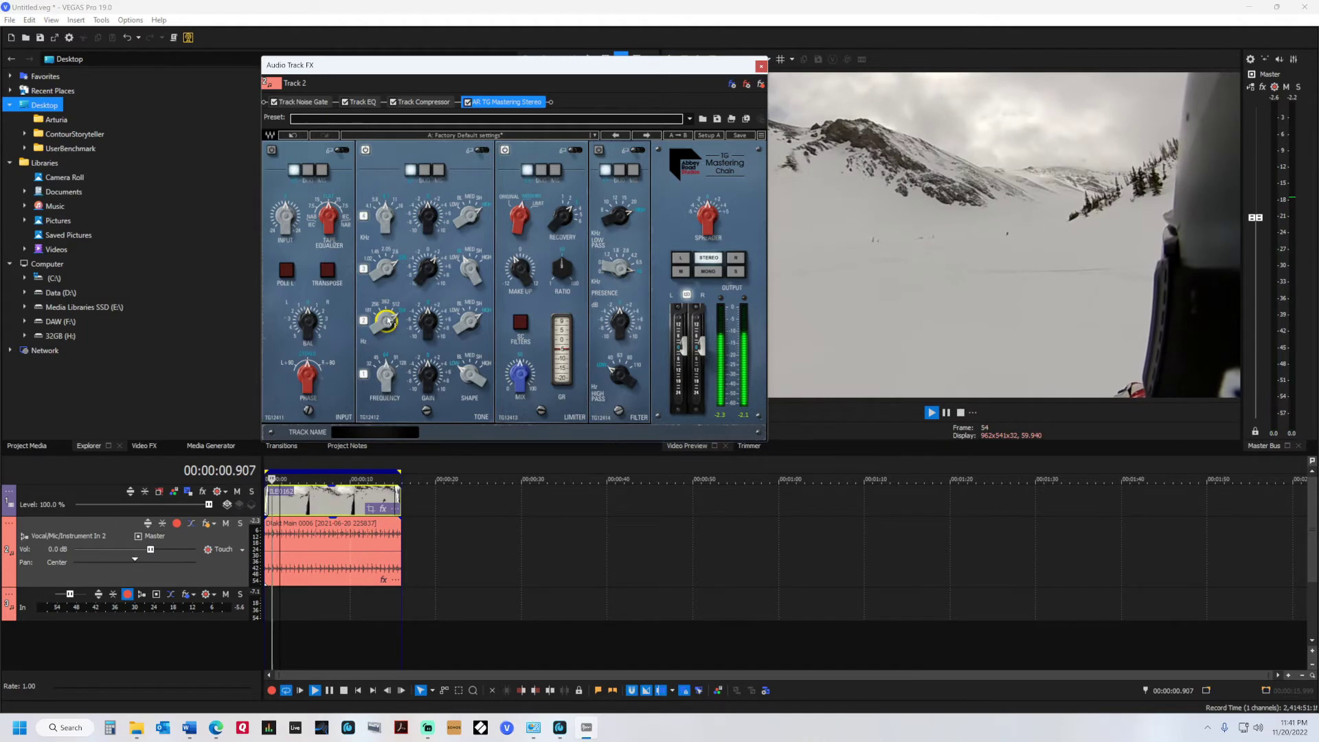
pyautogui.click(271, 150)
pyautogui.moveTo(307, 321); pyautogui.dragTo(307, 290)
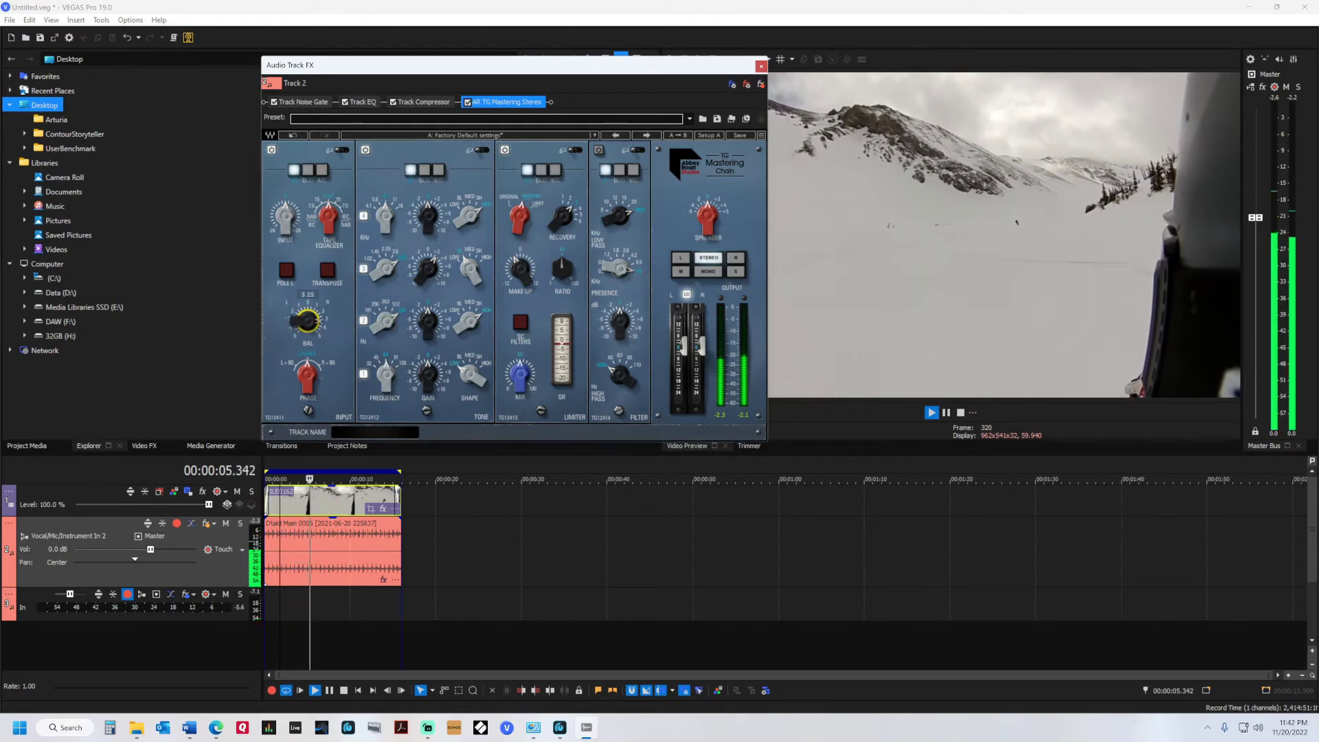
# Remove the AR TG Mastering Stereo plug-in from track 2's effect chain and stop playback
pyautogui.click(747, 85)
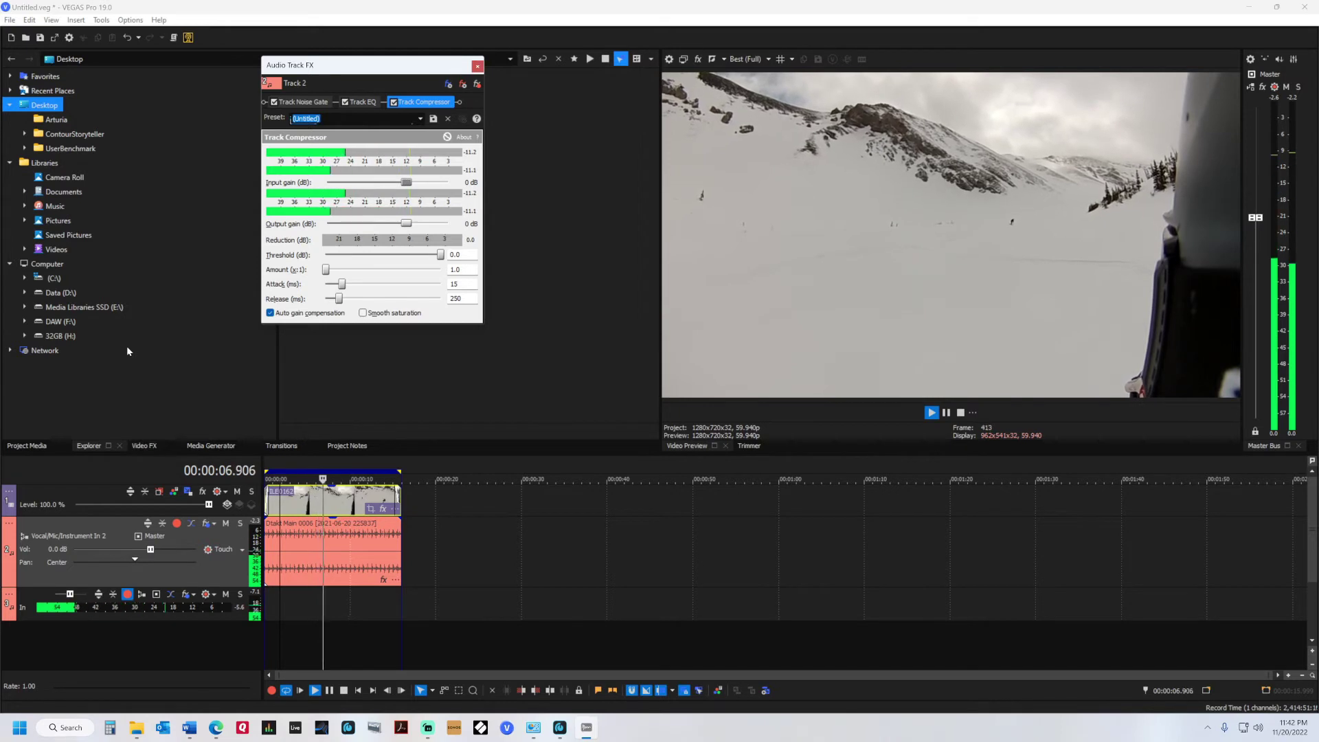
pyautogui.click(344, 691)
pyautogui.click(475, 65)
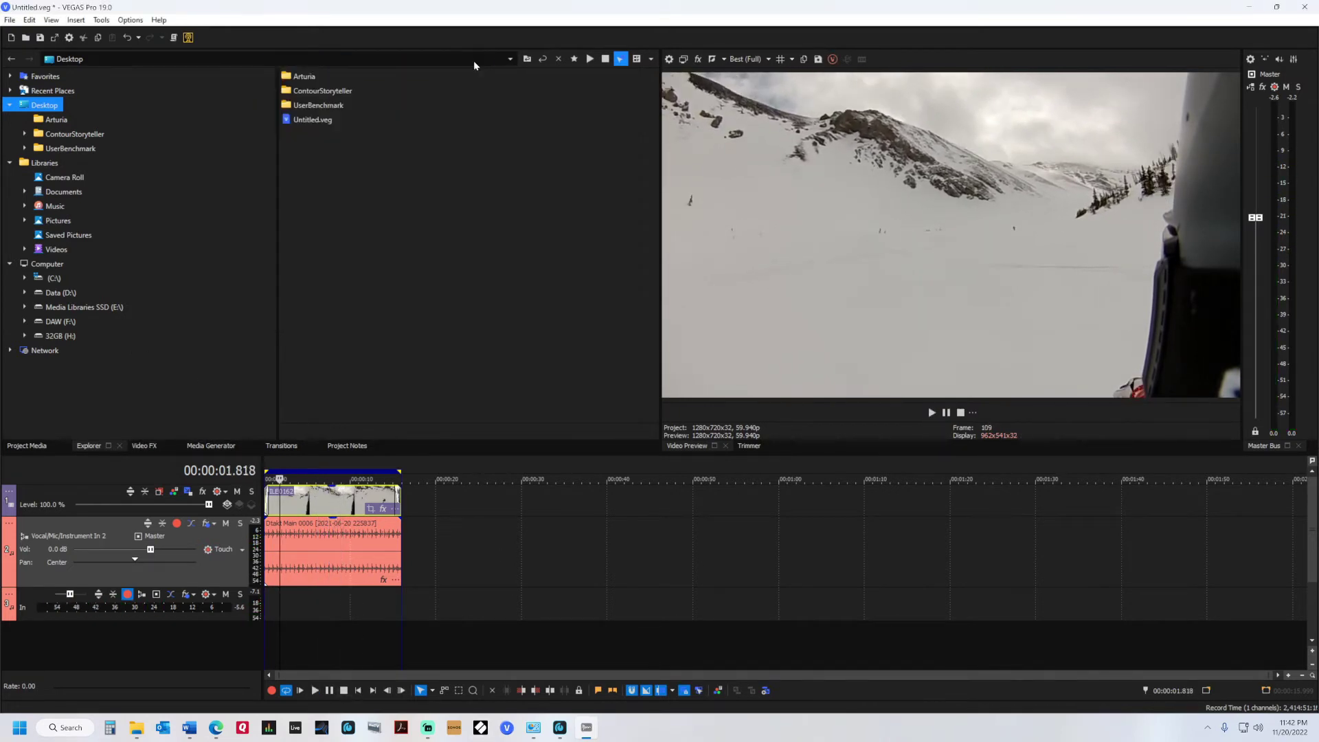
# Close VEGAS Pro 19 and open the Untitled project from the Desktop in VEGAS Pro 20
pyautogui.click(1305, 9)
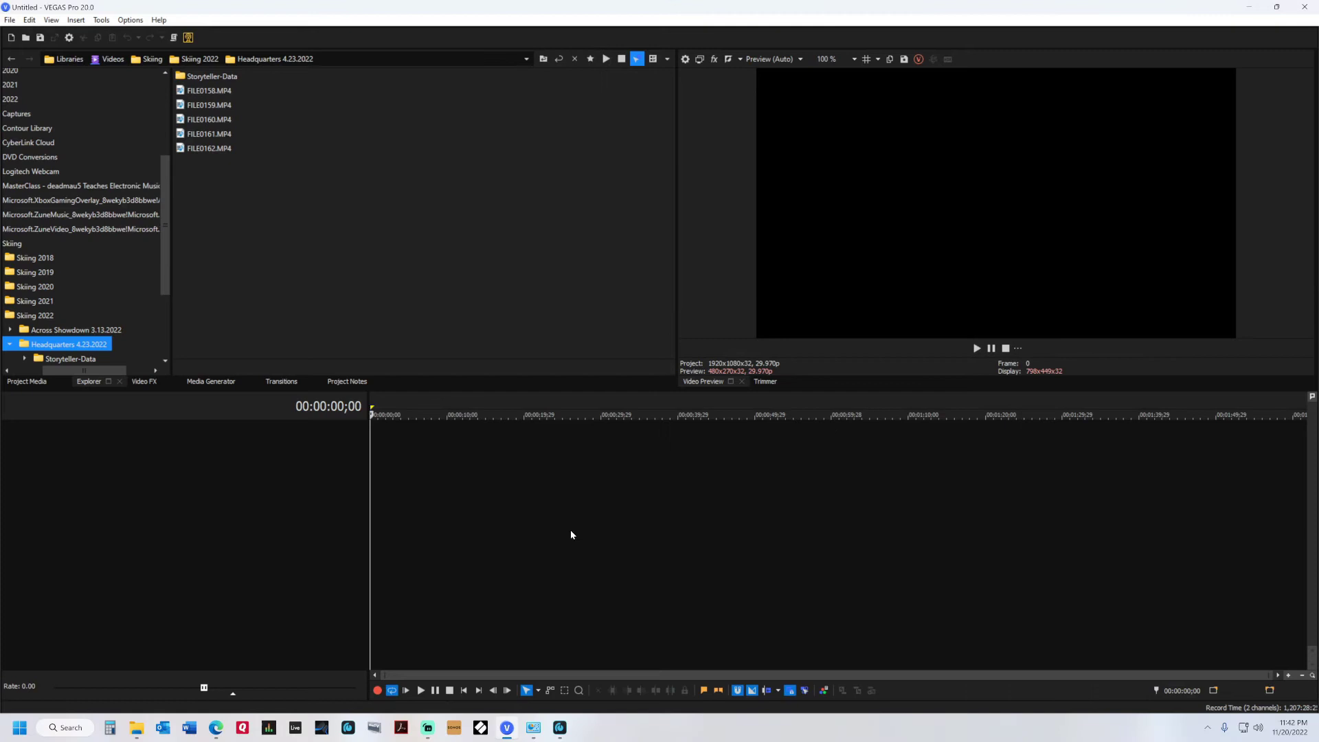
pyautogui.click(22, 38)
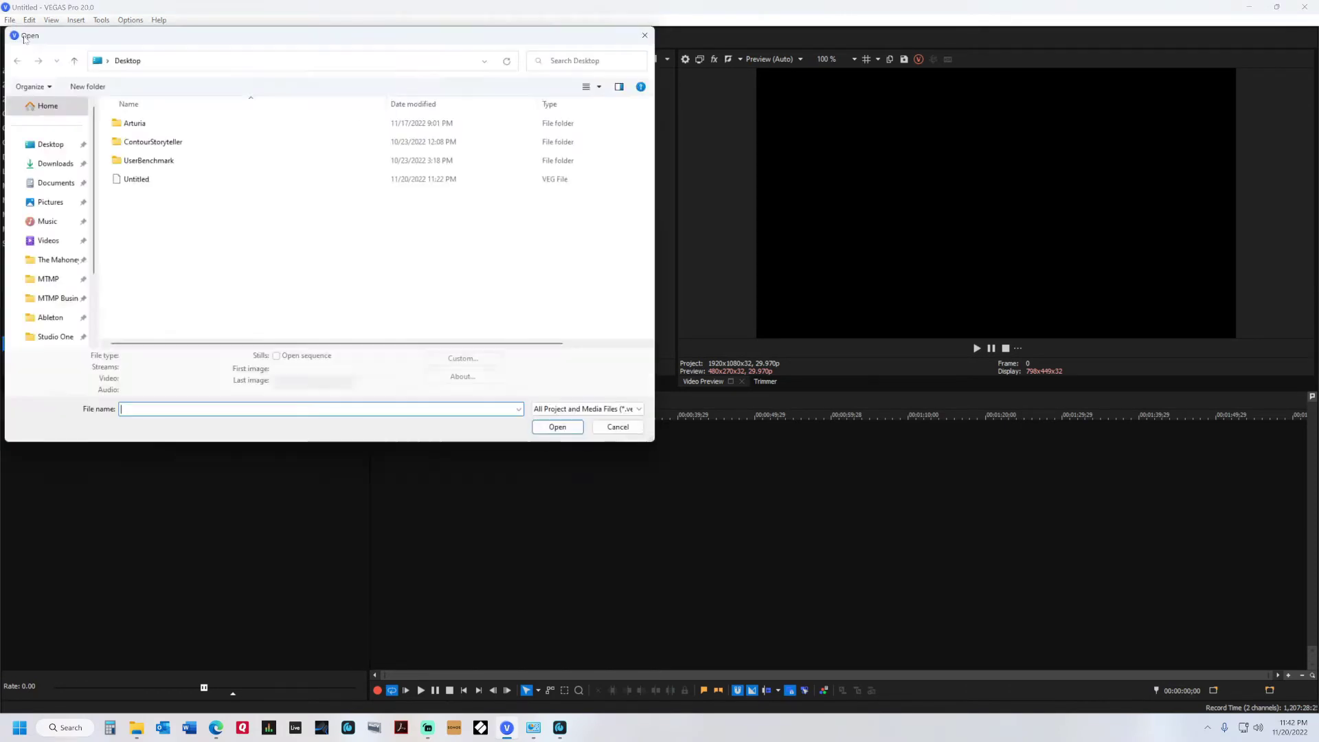
pyautogui.click(137, 180)
pyautogui.doubleClick(137, 180)
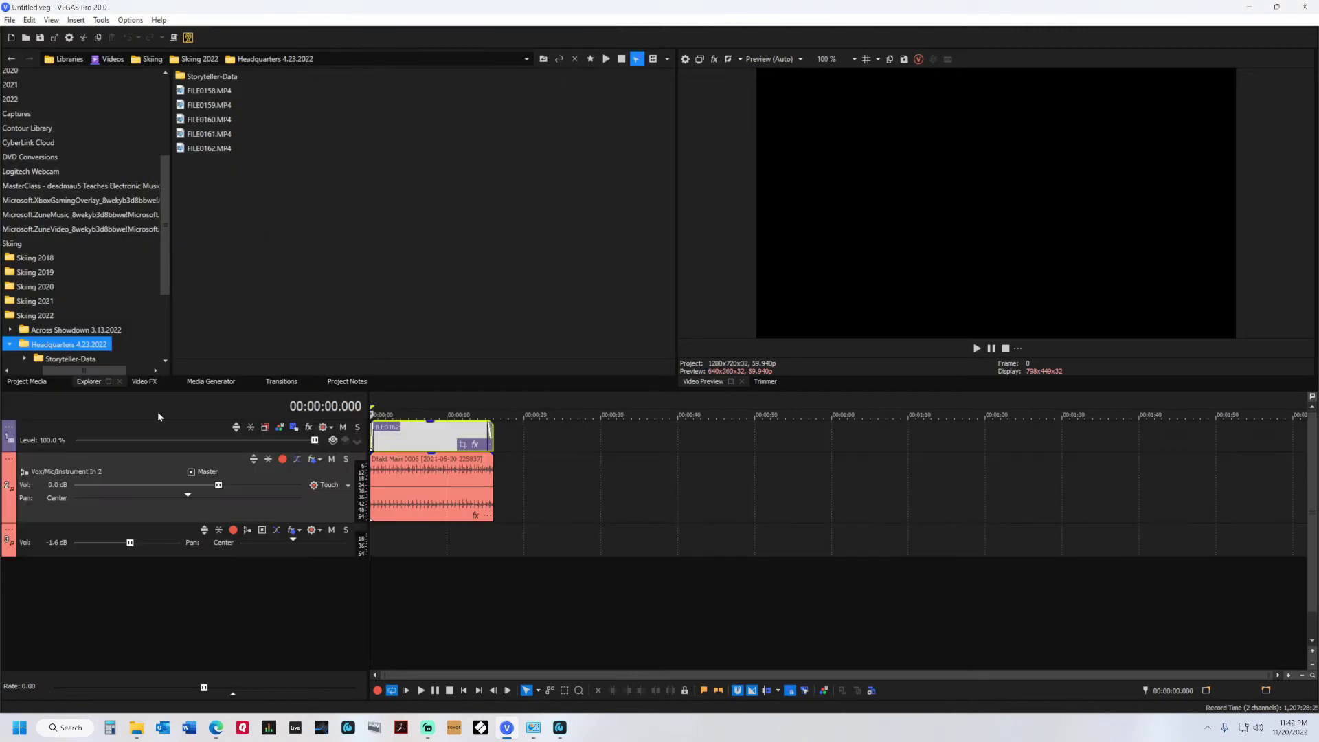
# Arm the empty third track for recording and check its input monitoring options
pyautogui.click(234, 529)
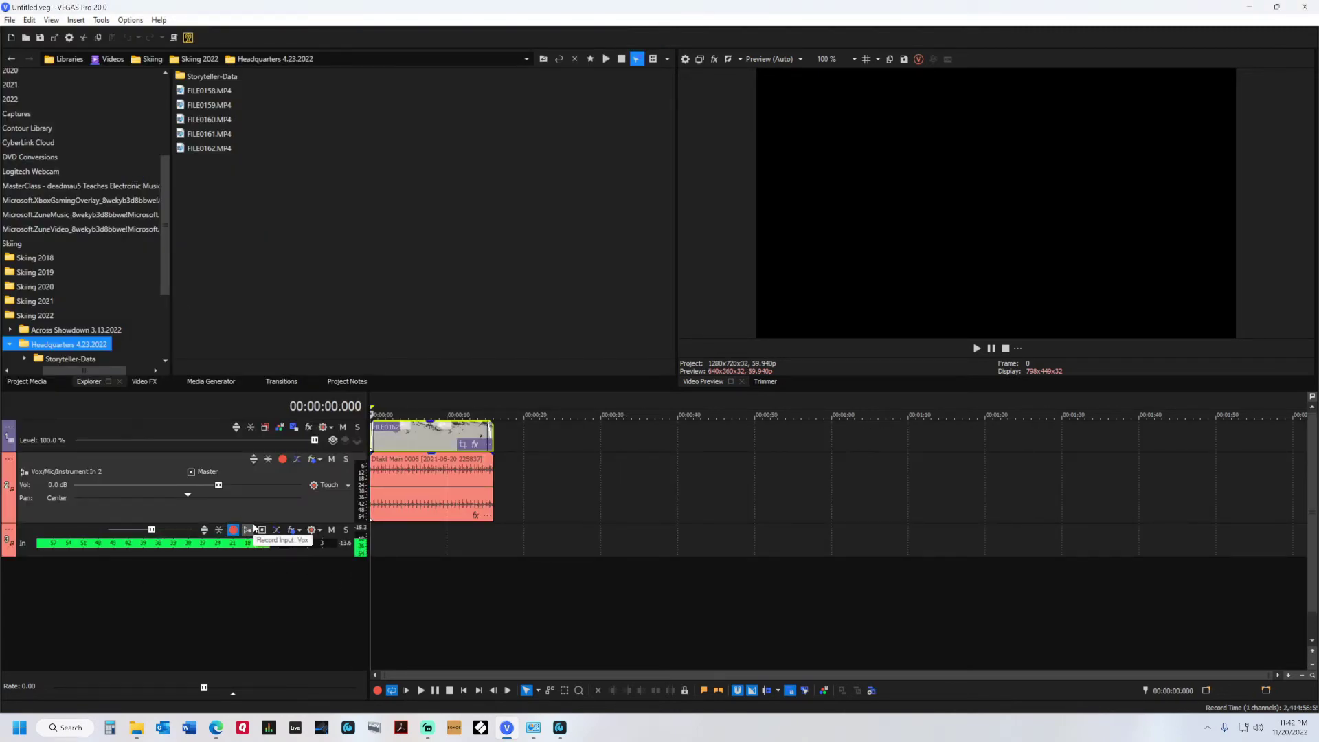
pyautogui.click(249, 530)
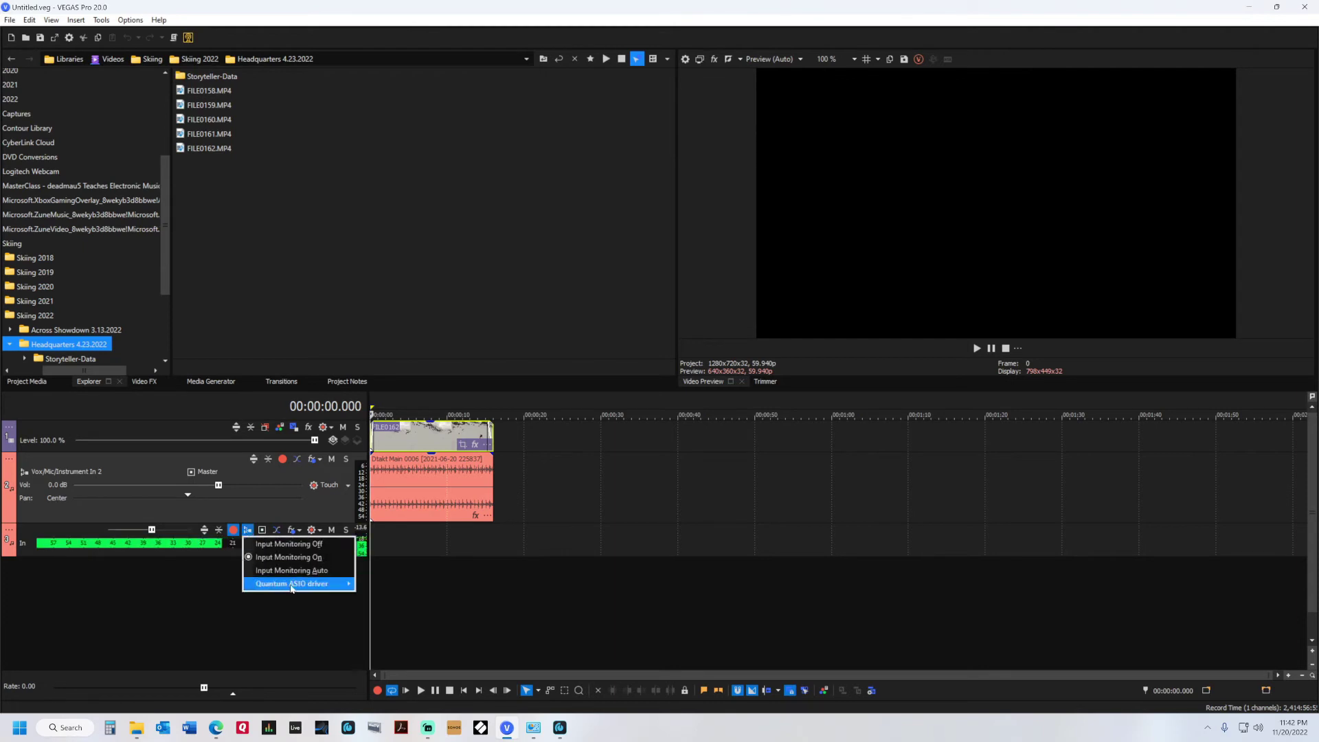
pyautogui.click(191, 588)
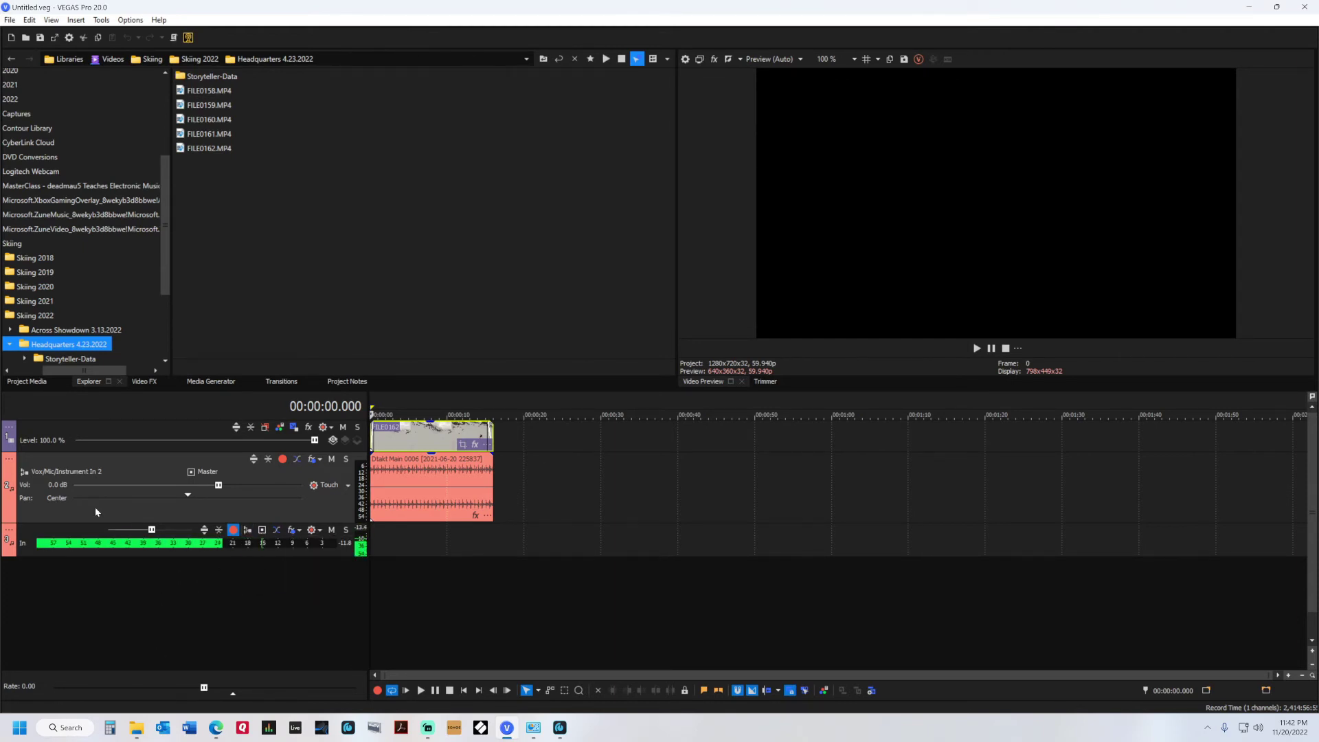
# Loop-play the ski clip's full span and add the Waves AR TG Mastering Stereo (VST3) plug-in to track 2's effect chain
pyautogui.doubleClick(406, 443)
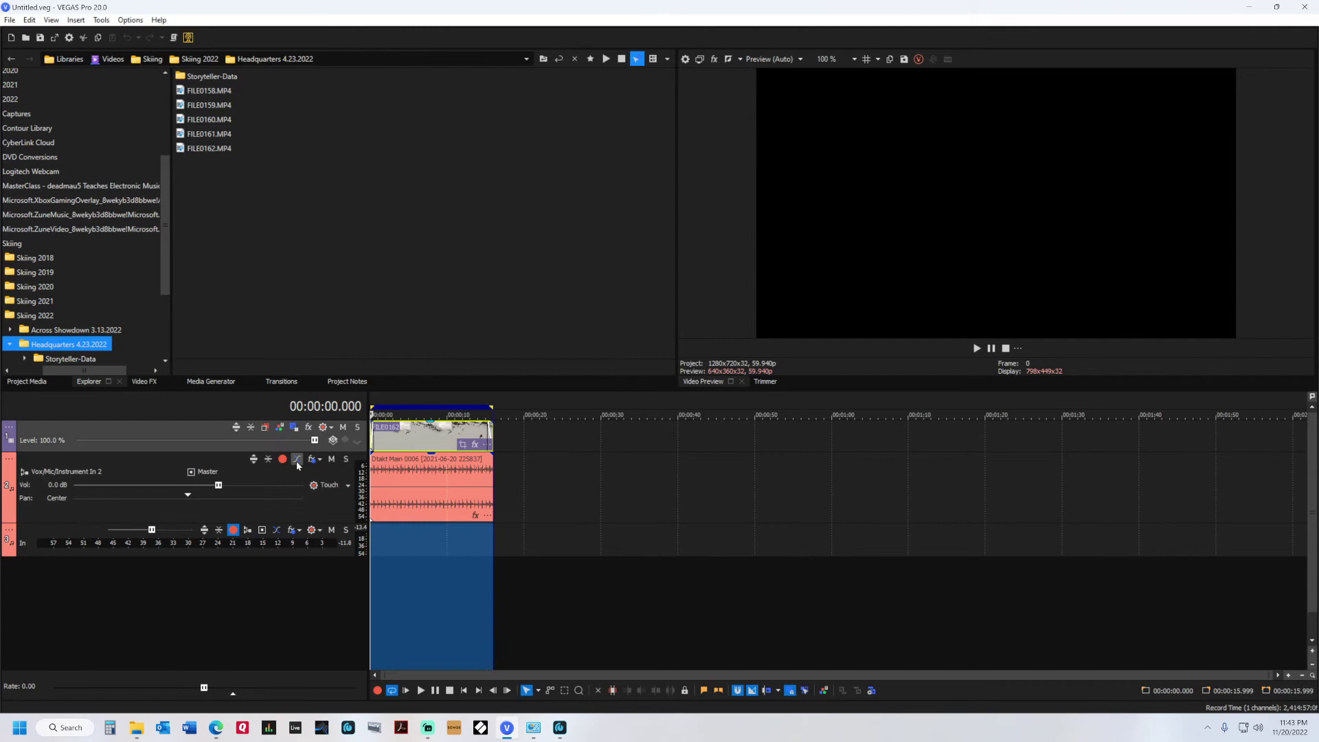
pyautogui.click(312, 459)
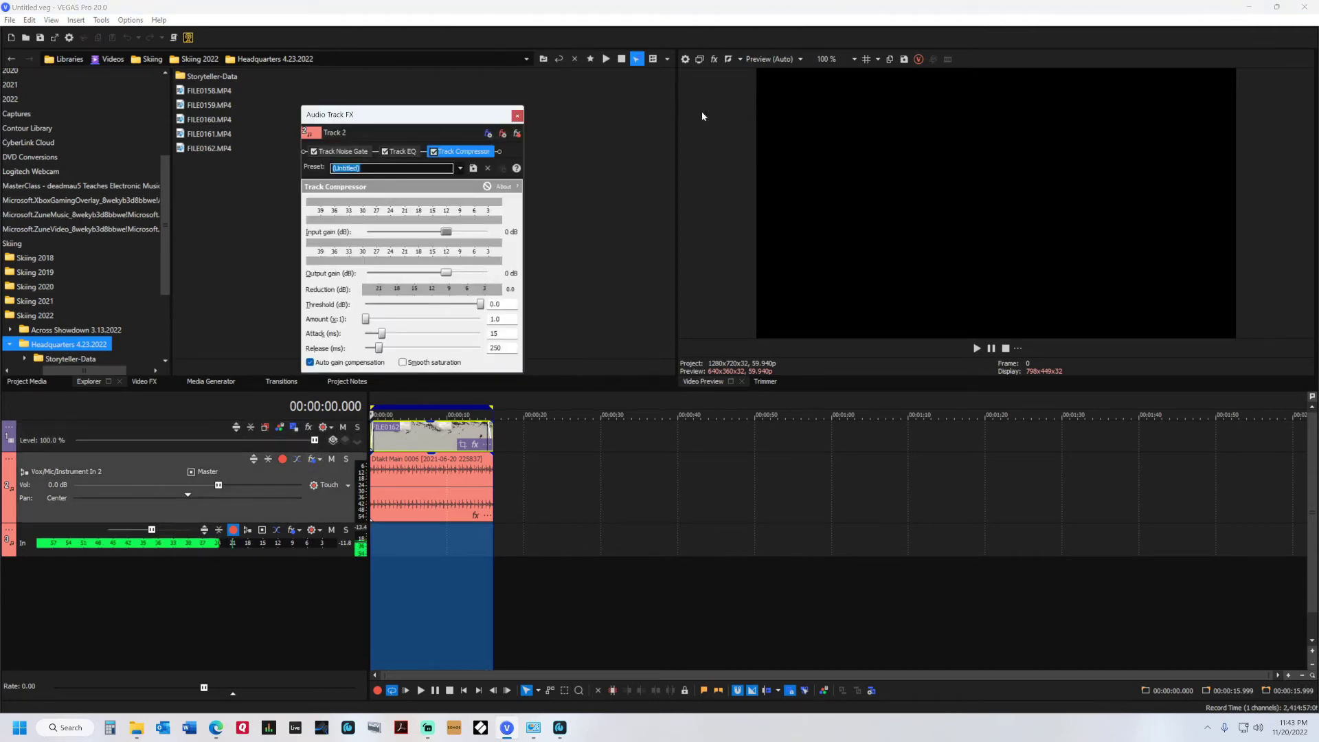
pyautogui.click(228, 609)
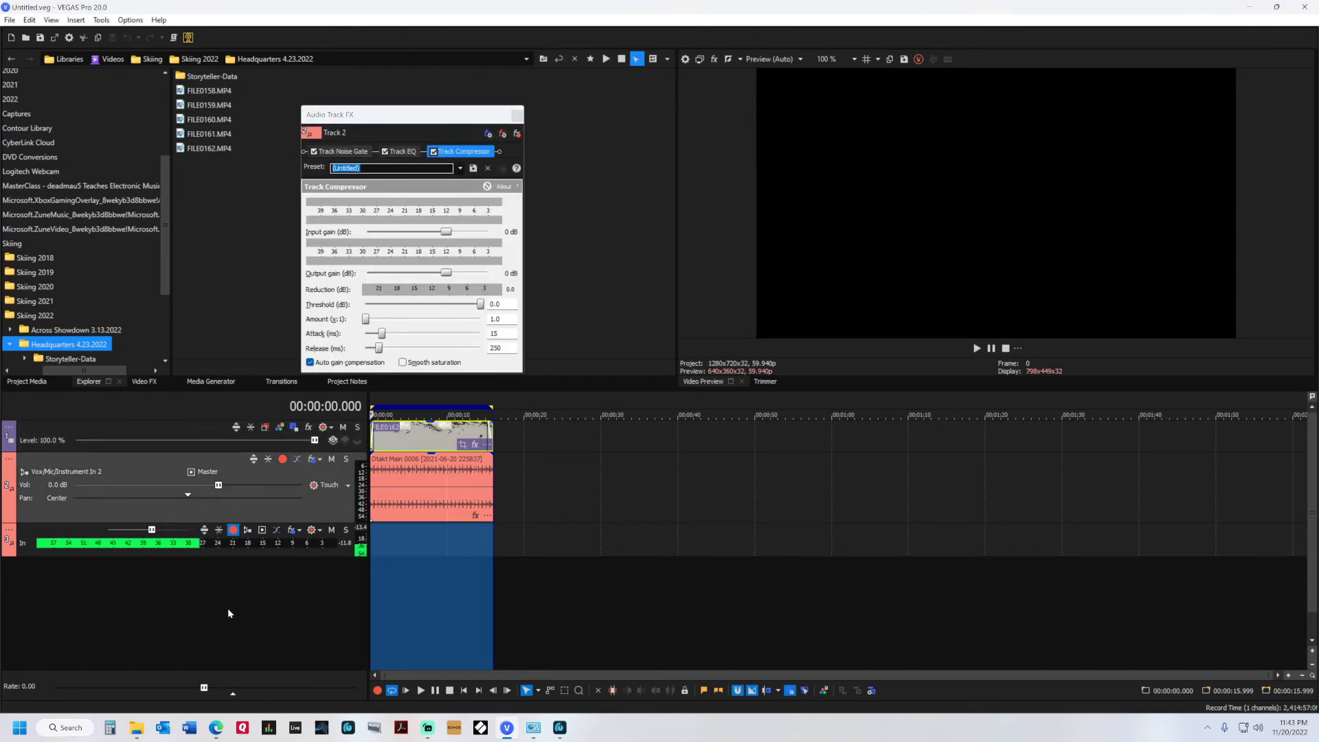
pyautogui.click(421, 690)
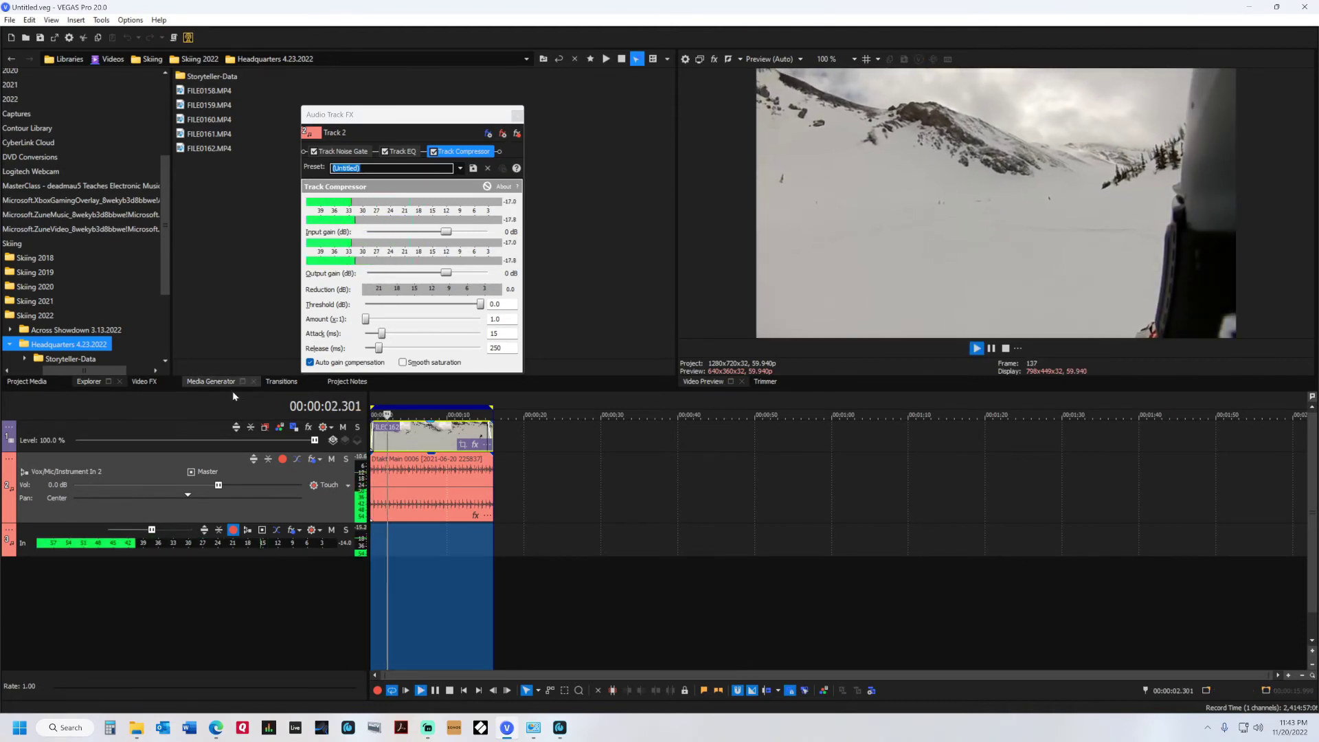
pyautogui.click(488, 134)
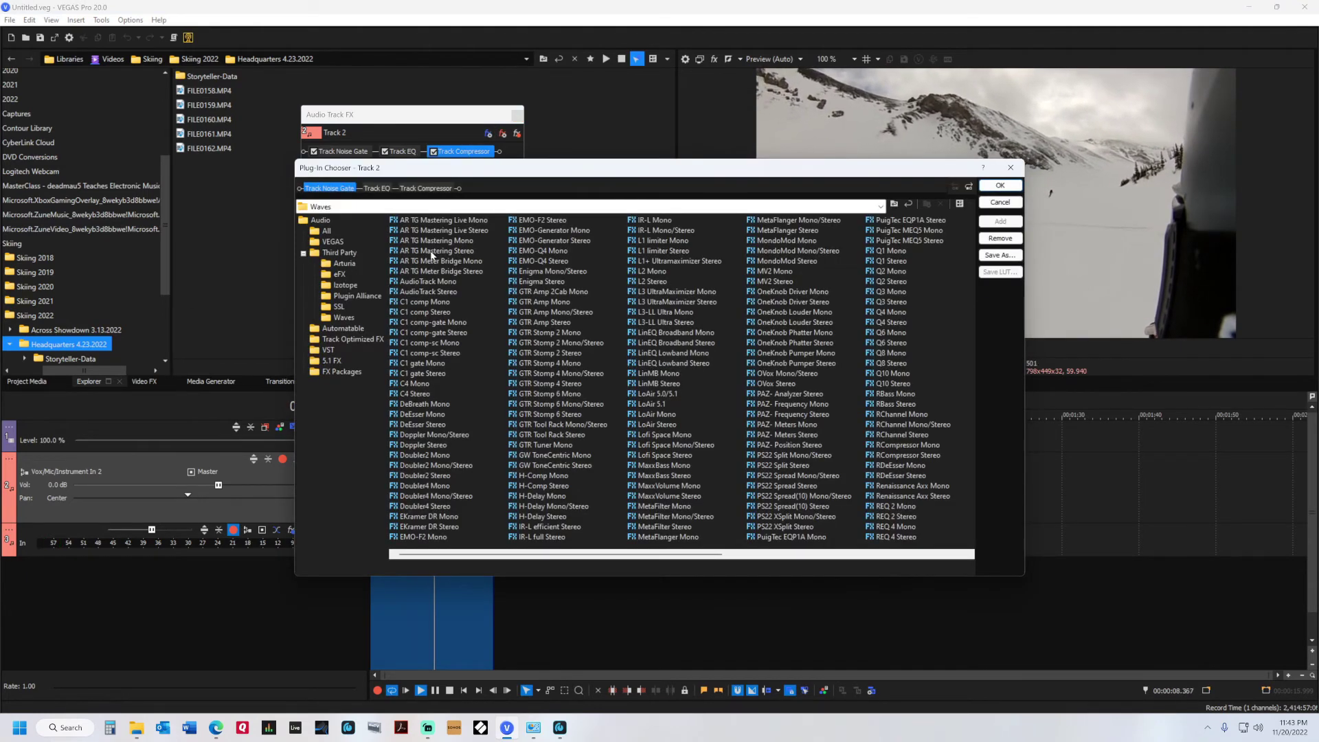
pyautogui.click(1002, 185)
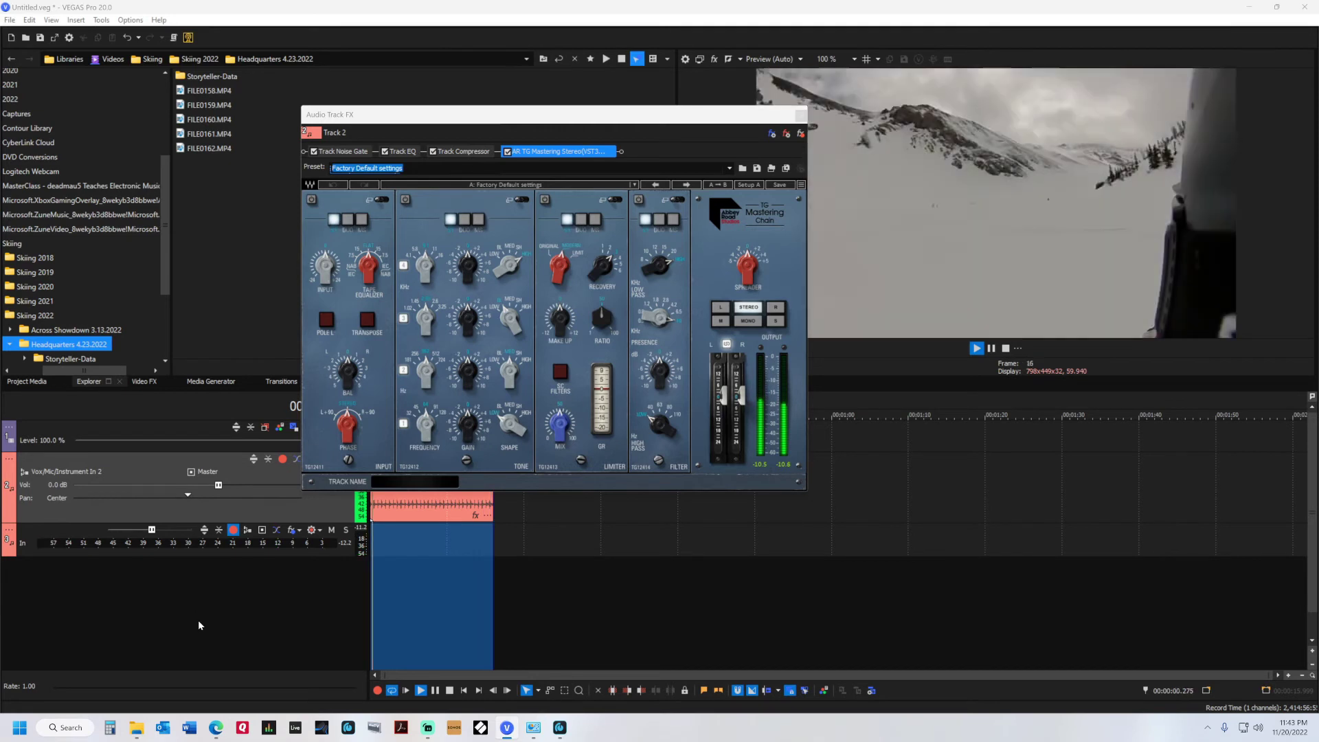
# Adjust the second tone band's gain and the limiter's mix in the TG Mastering Chain during playback
pyautogui.moveTo(468, 320)
pyautogui.mouseDown()
pyautogui.moveTo(468, 309)
pyautogui.moveTo(469, 327)
pyautogui.mouseUp()
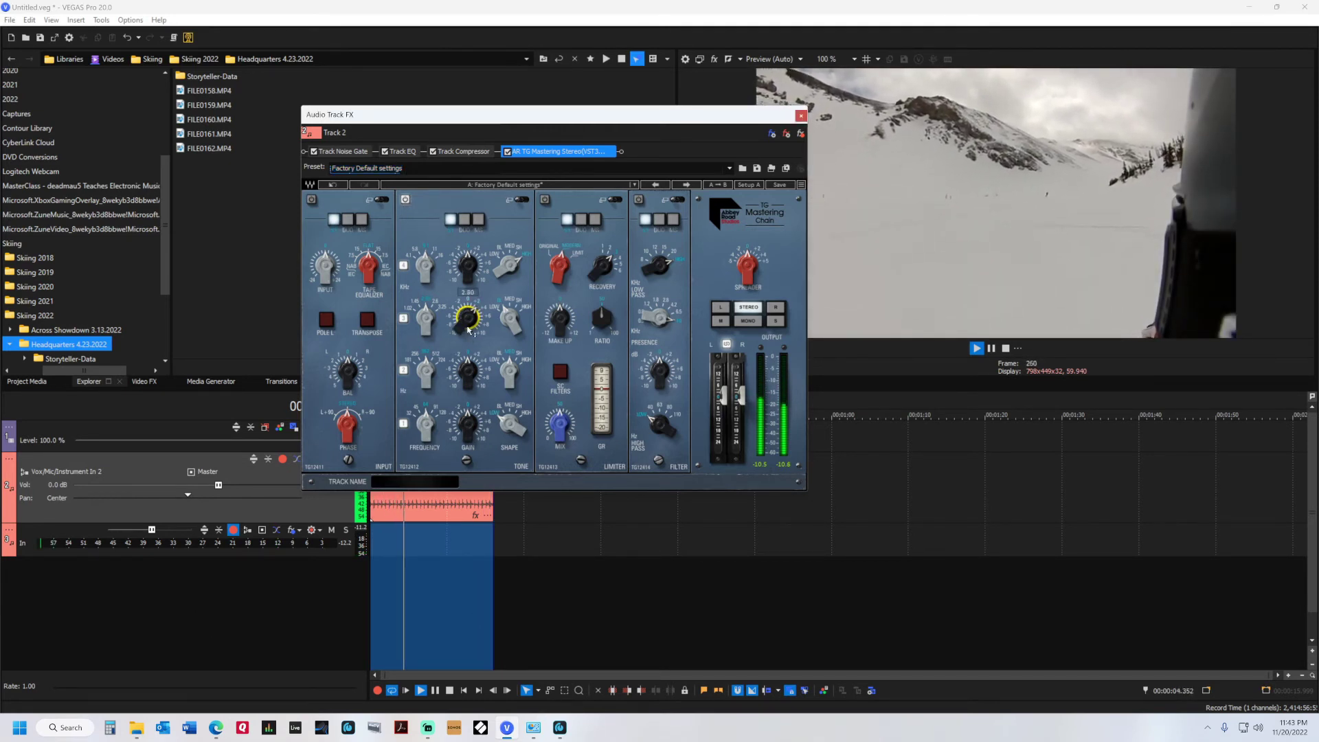
pyautogui.moveTo(564, 428); pyautogui.dragTo(564, 424)
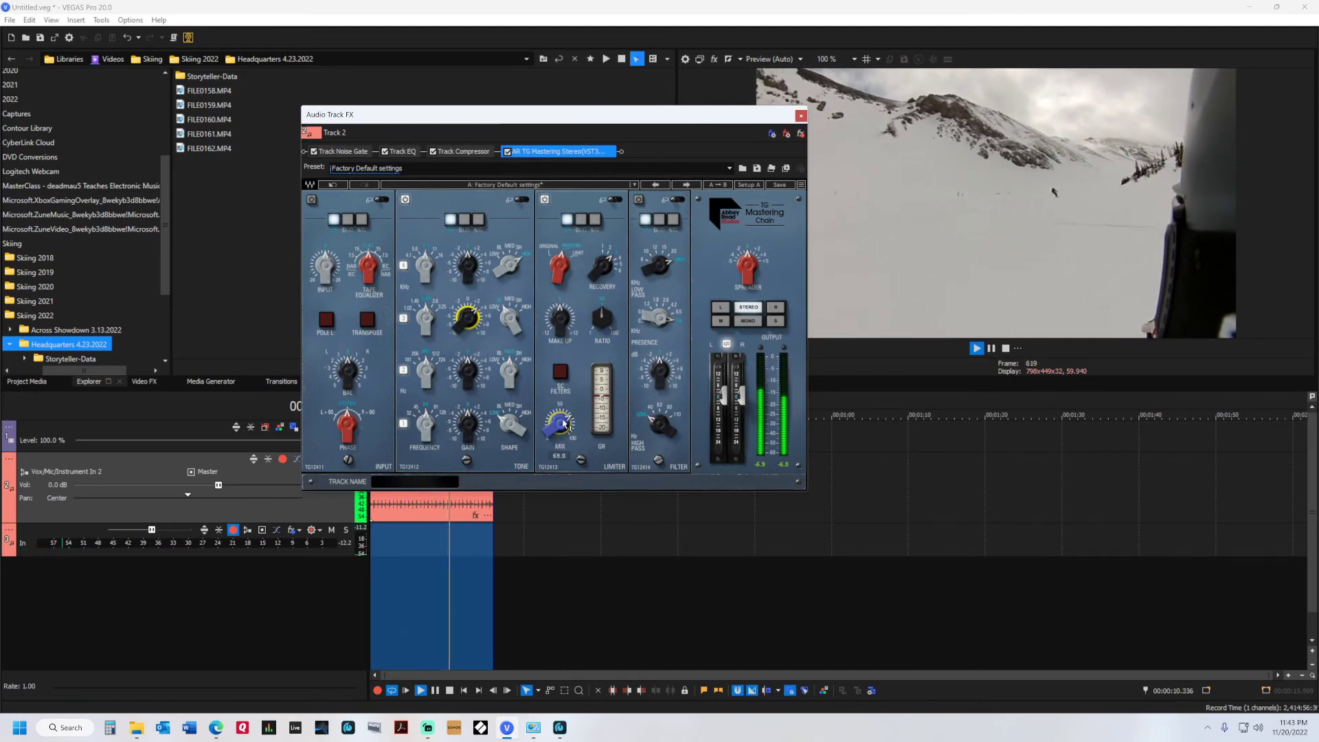
pyautogui.moveTo(565, 424); pyautogui.dragTo(565, 425)
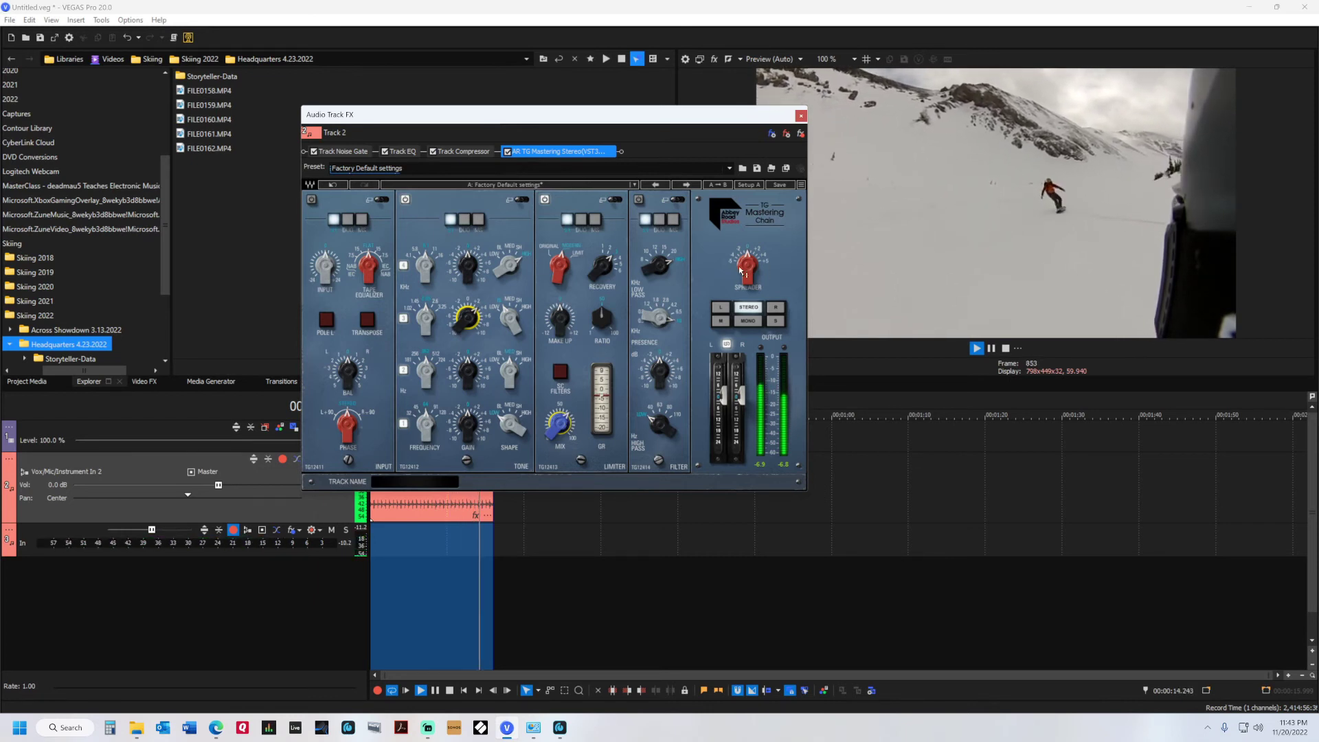
# Adjust the TG Mastering Chain's spreader during playback and load the plug-in's Master Bus: Glue_punch preset
pyautogui.moveTo(742, 278); pyautogui.dragTo(740, 271)
pyautogui.scroll(3, 741, 273)
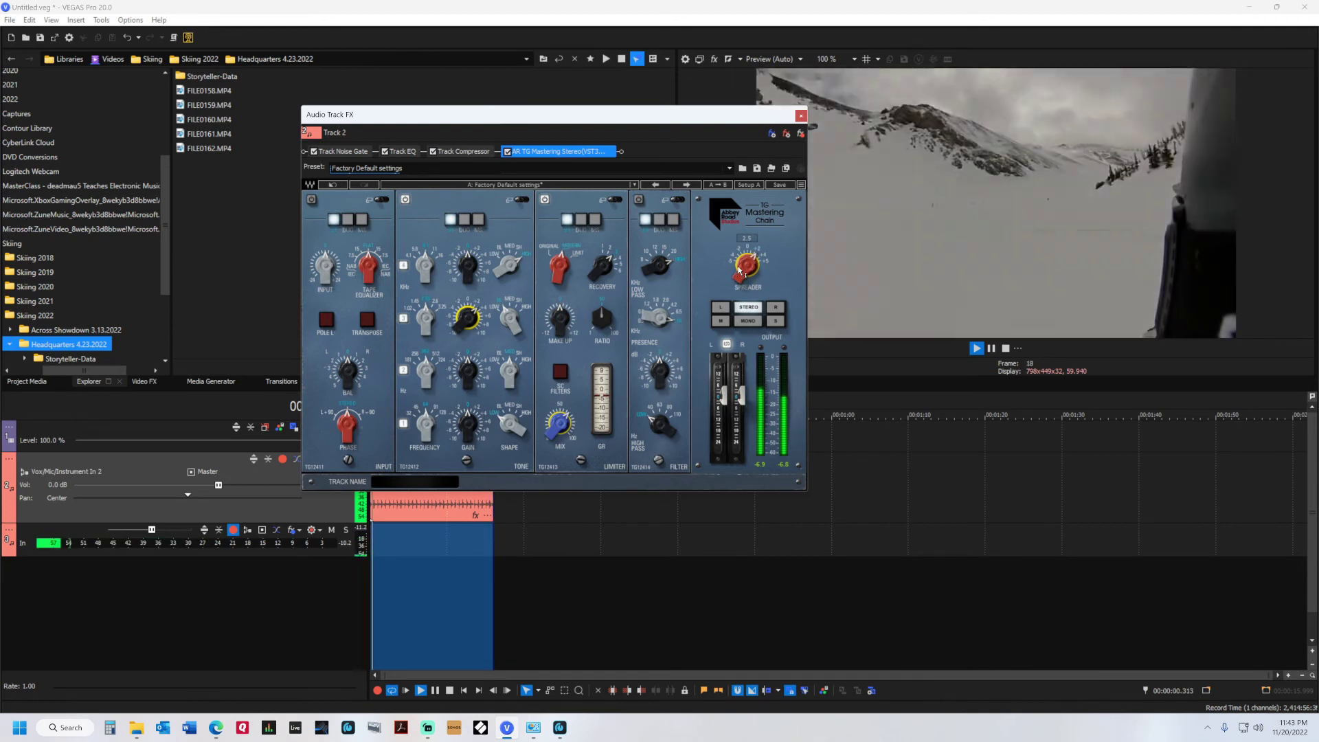
pyautogui.scroll(-1, 739, 271)
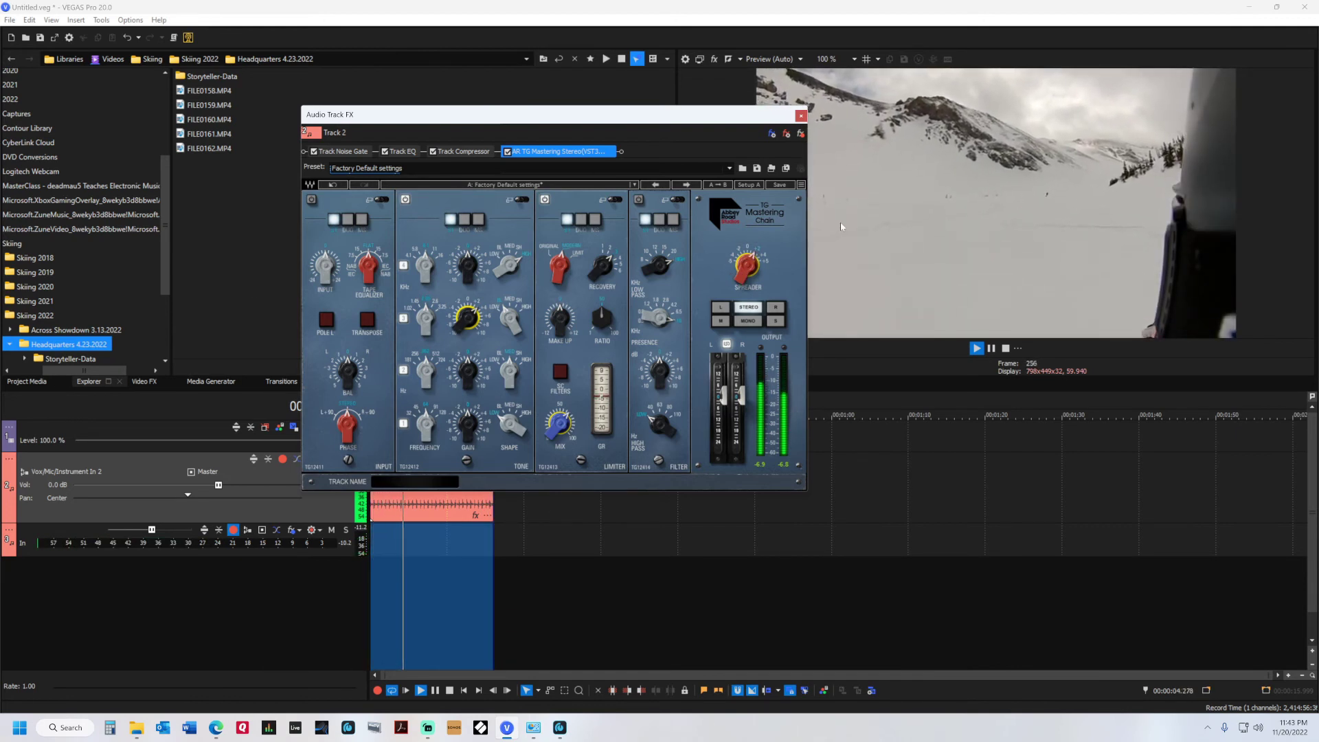
pyautogui.click(686, 184)
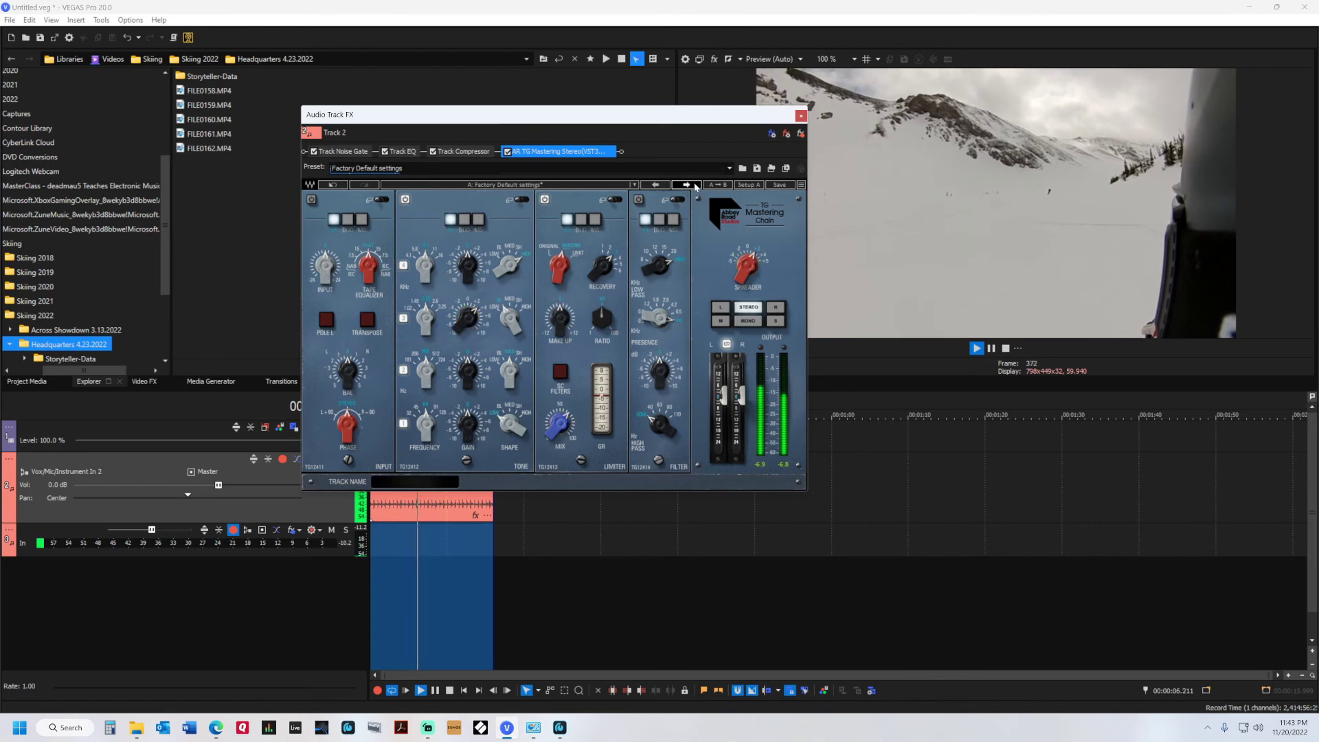
pyautogui.click(687, 185)
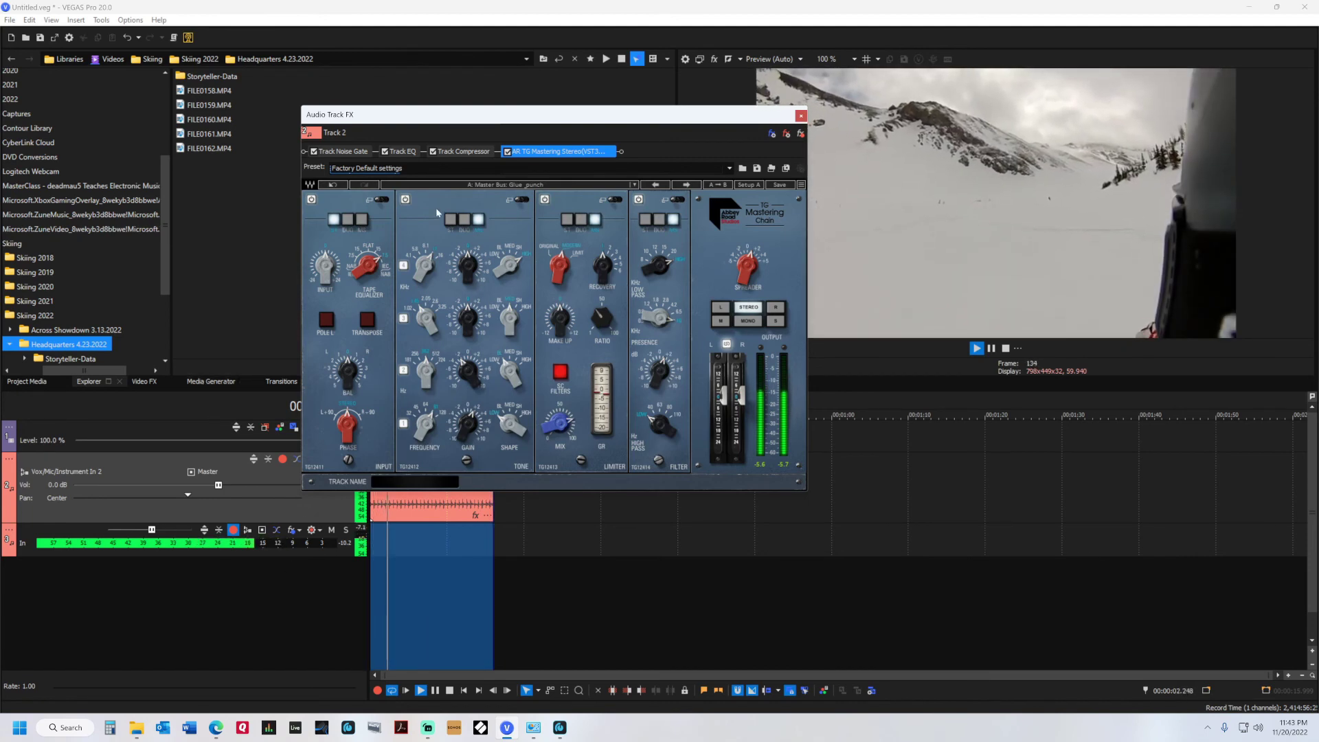
# Bypass and re-enable the AR TG Mastering Stereo plug-in twice in track 2's effect chain during playback
pyautogui.click(507, 152)
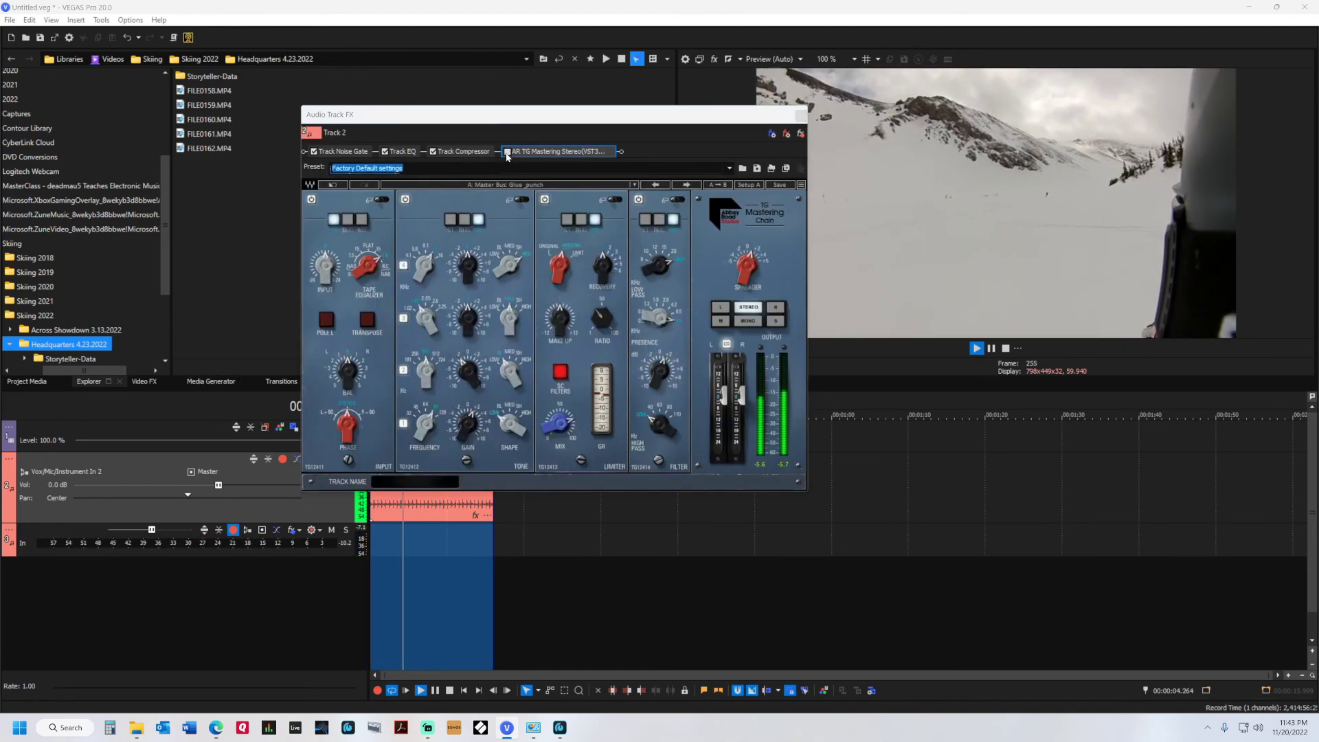
pyautogui.click(507, 156)
pyautogui.click(507, 156)
pyautogui.click(507, 152)
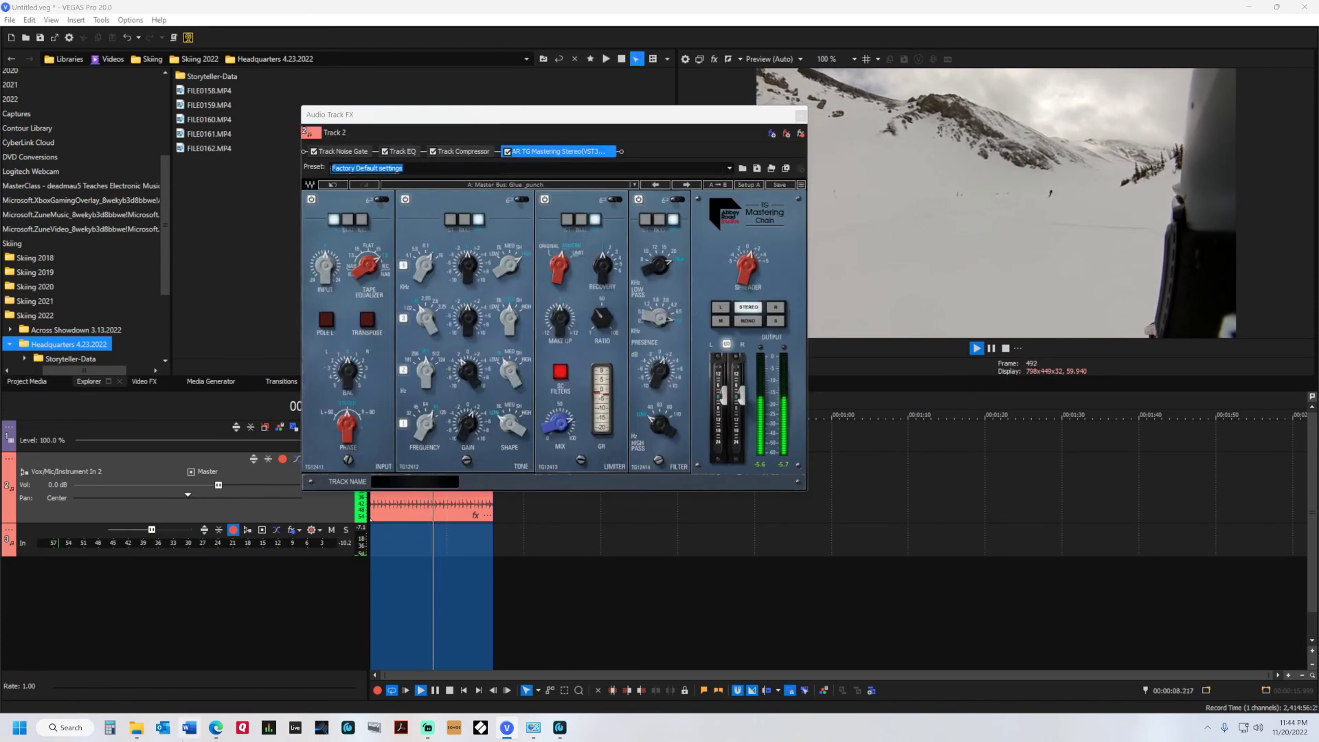